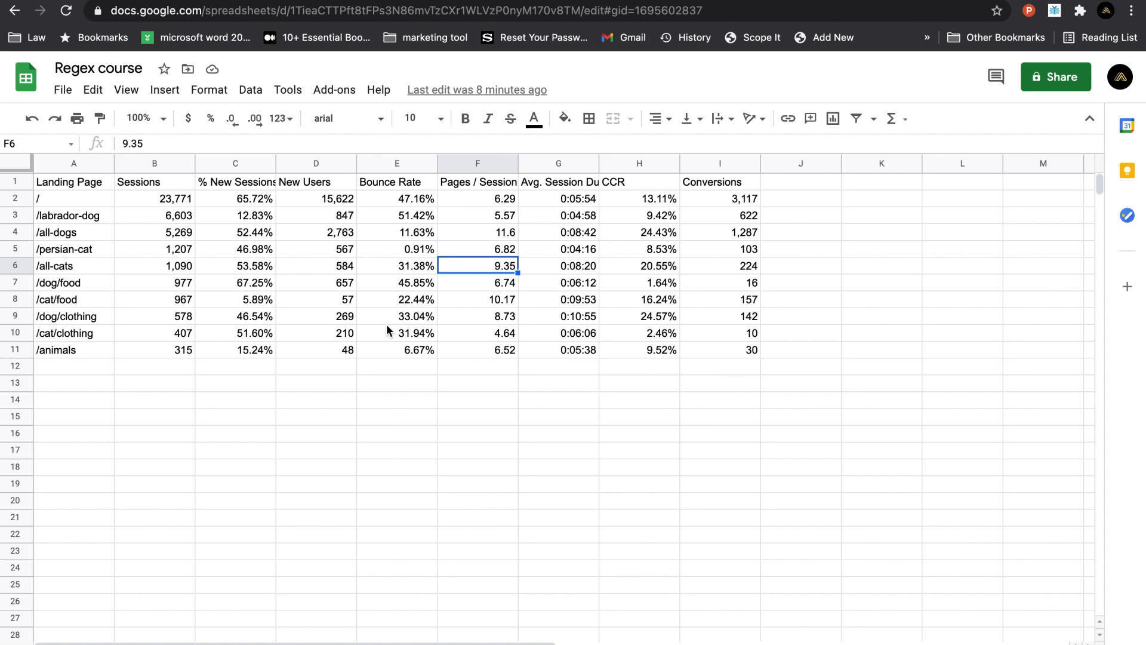
{"action": "left_click", "coordinate": [255, 180]}
{"action": "left_click", "coordinate": [317, 187]}
{"action": "key", "text": "Right"}
{"action": "key", "text": "Right"}
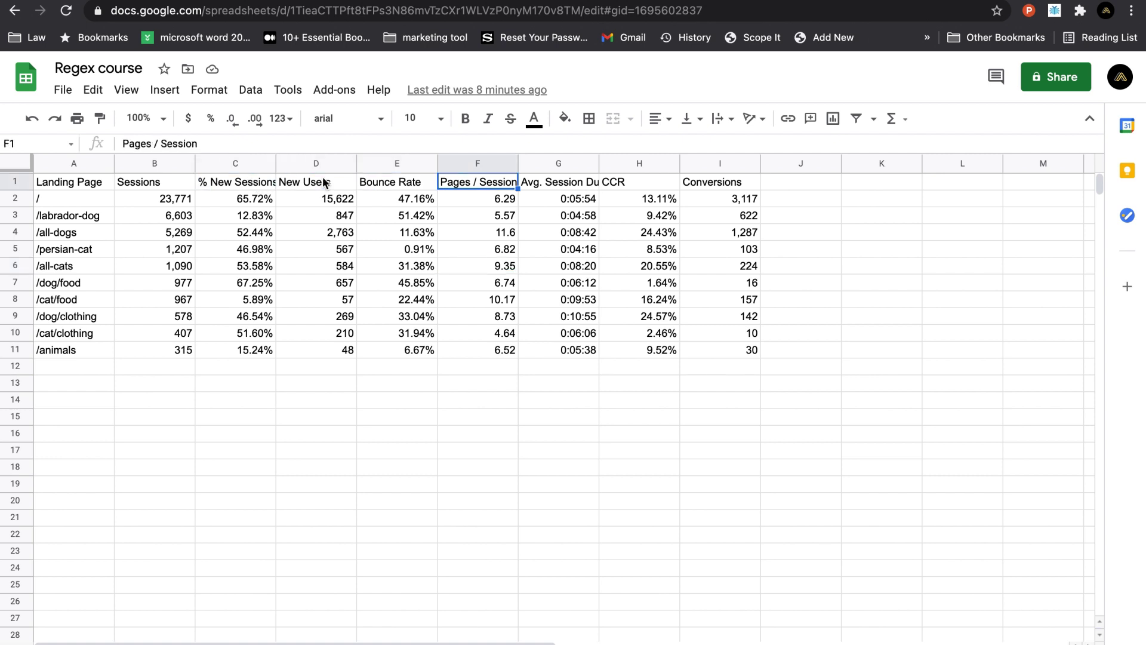
{"action": "key", "text": "Right"}
{"action": "key", "text": "Right"}
{"action": "key", "text": "Right"}
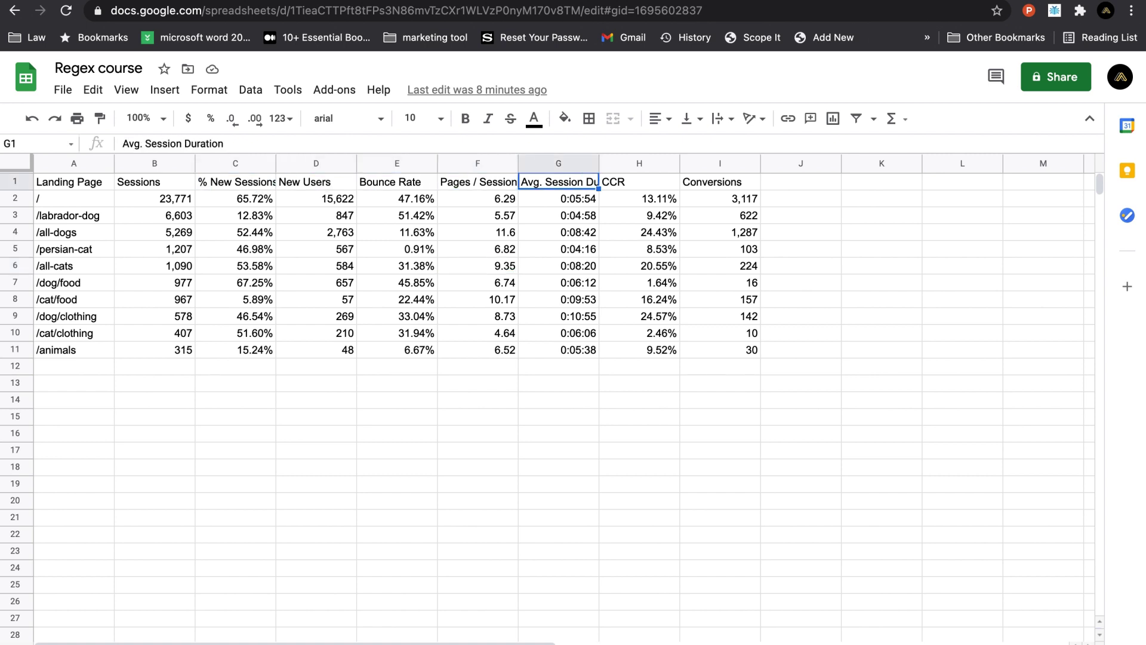
{"action": "key", "text": "Left"}
{"action": "key", "text": "Left"}
{"action": "key", "text": "Left"}
{"action": "key", "text": "Left"}
{"action": "key", "text": "Left"}
{"action": "key", "text": "Left"}
{"action": "key", "text": "Left"}
{"action": "key", "text": "Left"}
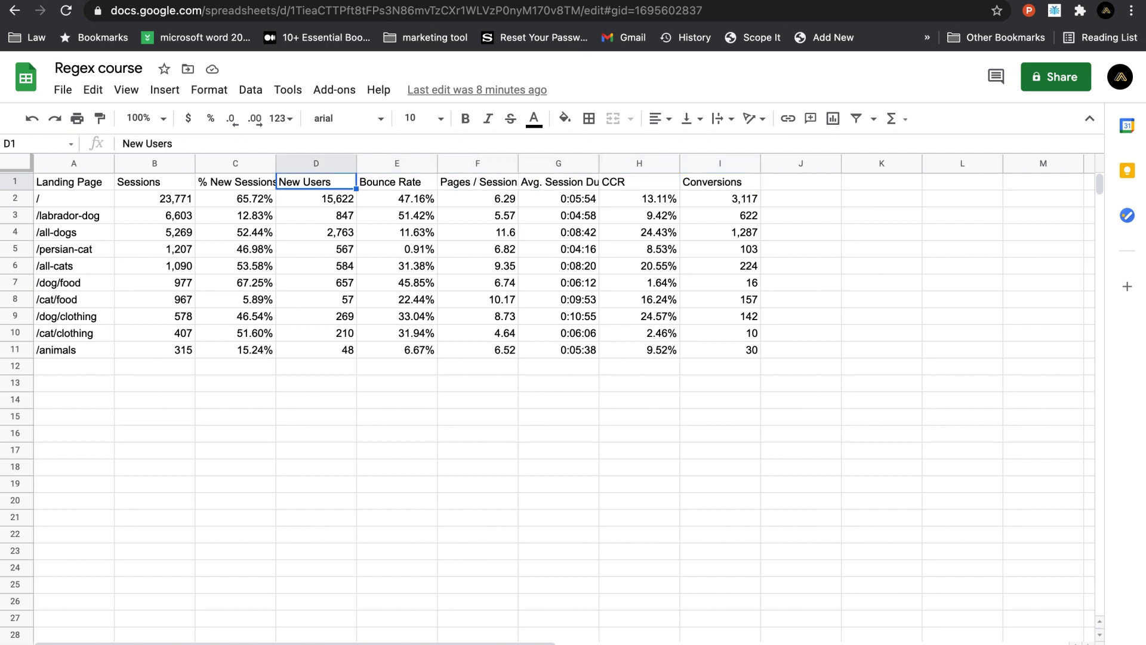
{"action": "key", "text": "Down"}
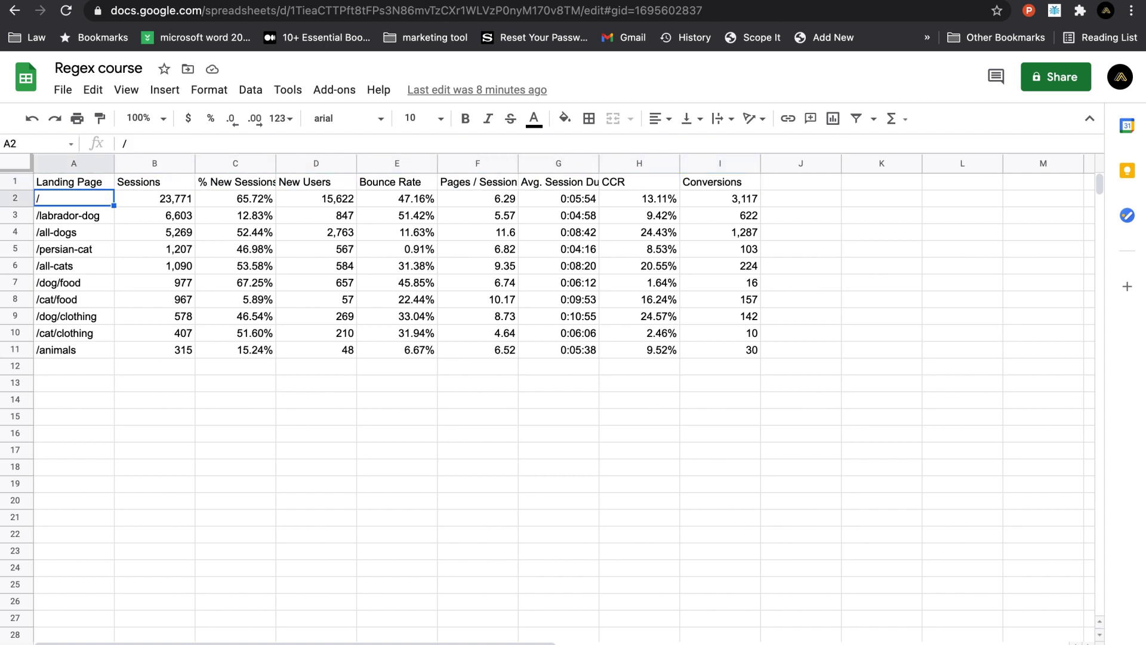
{"action": "key", "text": "Down"}
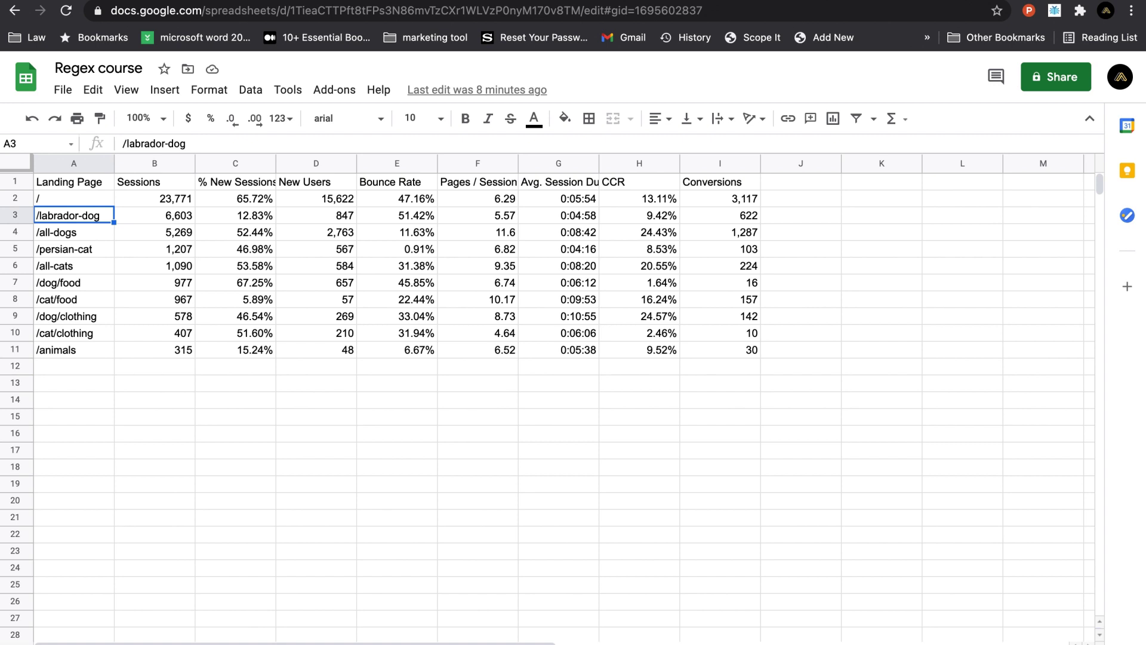
{"action": "key", "text": "Down"}
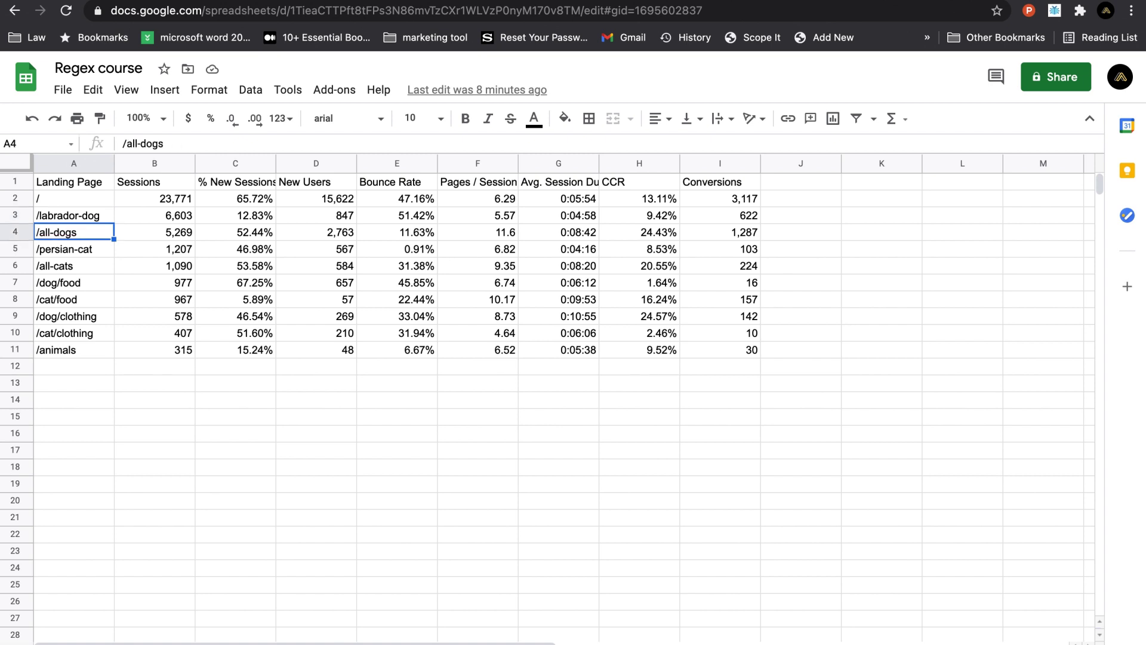
{"action": "key", "text": "Down"}
{"action": "key", "text": "Down"}
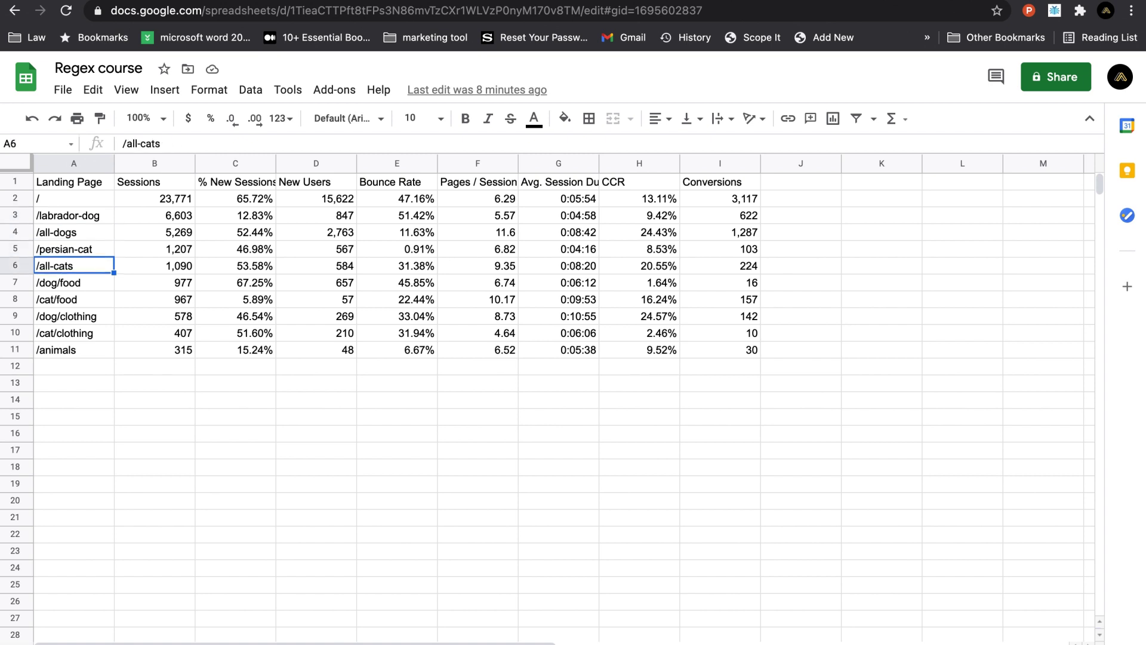
{"action": "key", "text": "Down"}
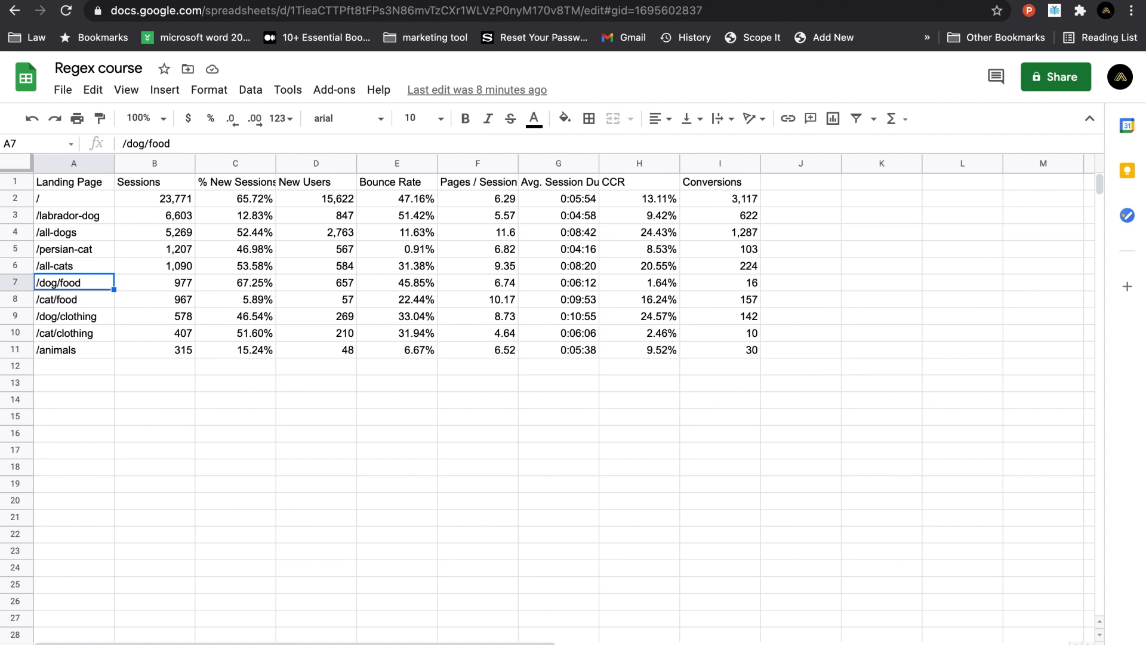
{"action": "key", "text": "Down"}
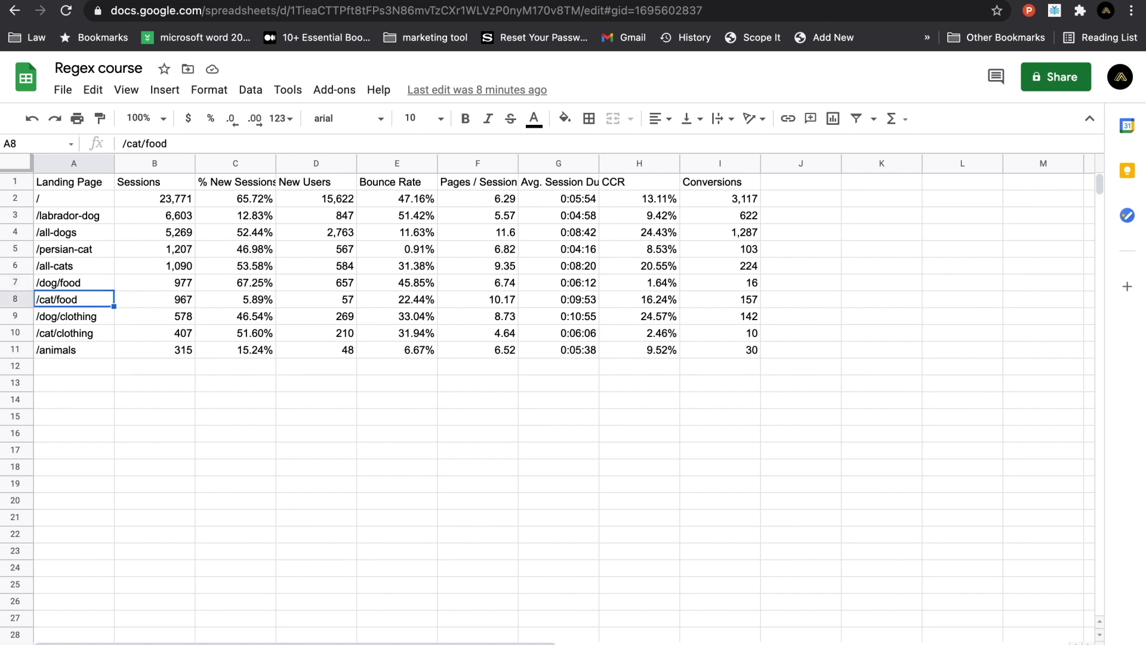
{"action": "key", "text": "Down"}
{"action": "key", "text": "Down"}
{"action": "key", "text": "Down"}
{"action": "key", "text": "Down"}
{"action": "key", "text": "Down"}
{"action": "key", "text": "Down"}
{"action": "key", "text": "Down"}
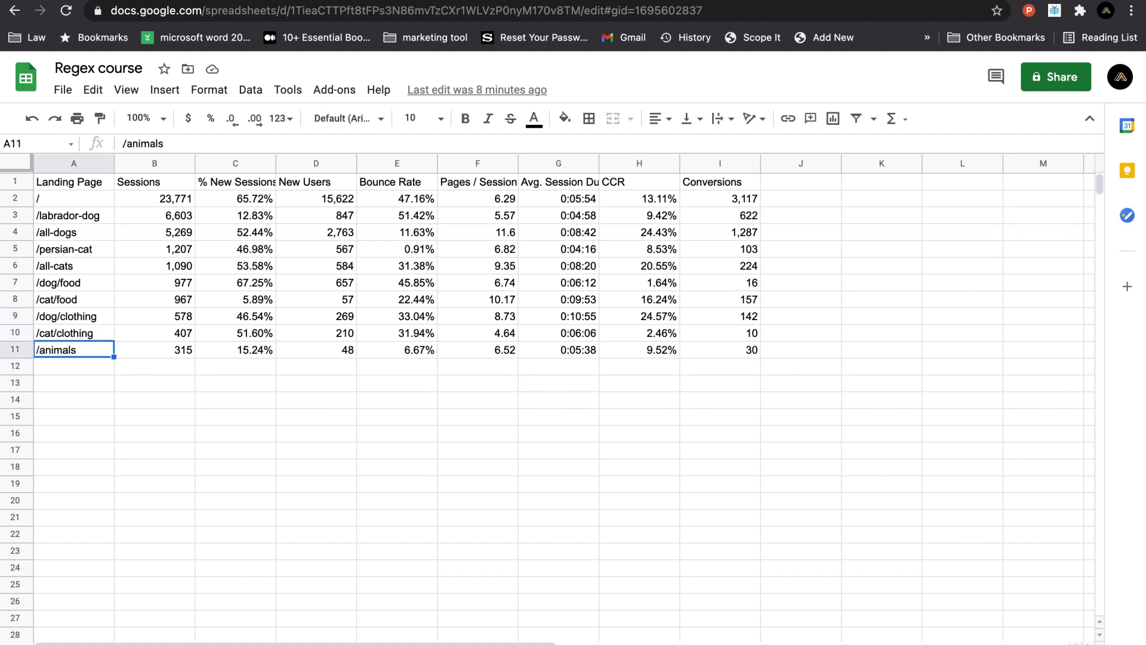
{"action": "key", "text": "Up"}
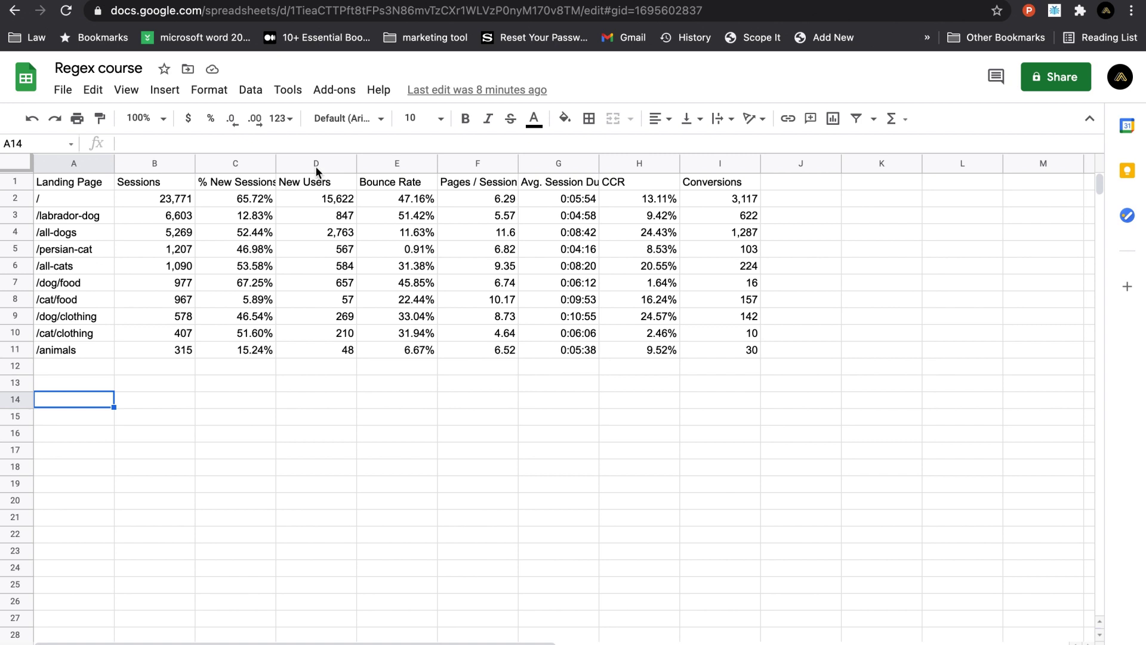
{"action": "left_click", "coordinate": [90, 216]}
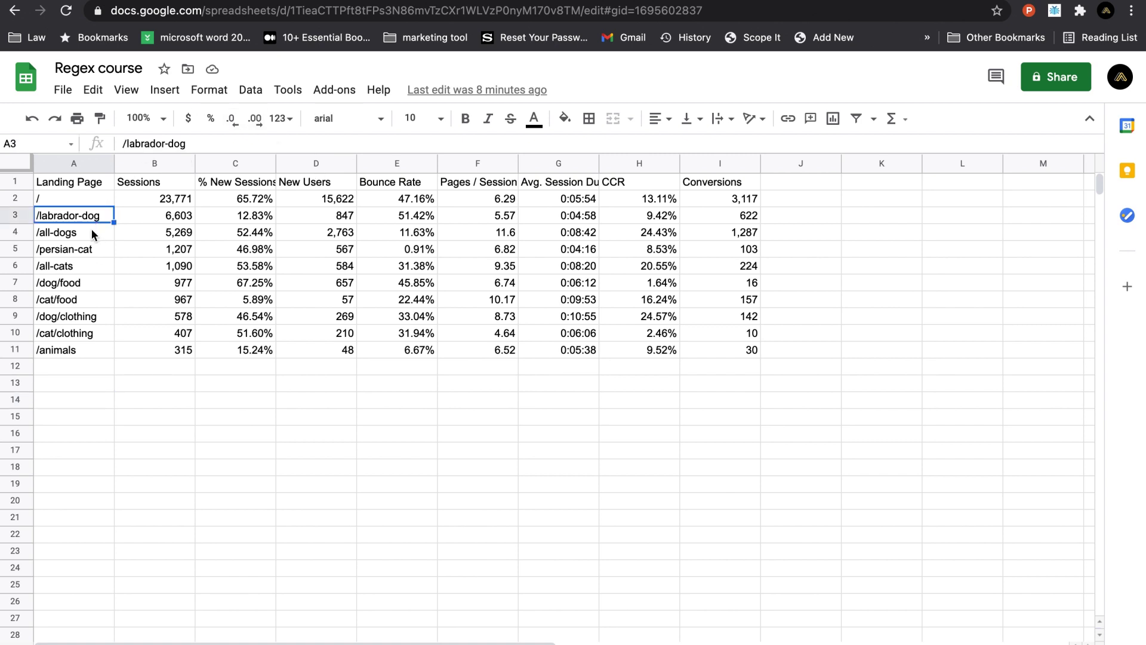
{"action": "left_click", "coordinate": [91, 229]}
{"action": "left_click", "coordinate": [94, 247]}
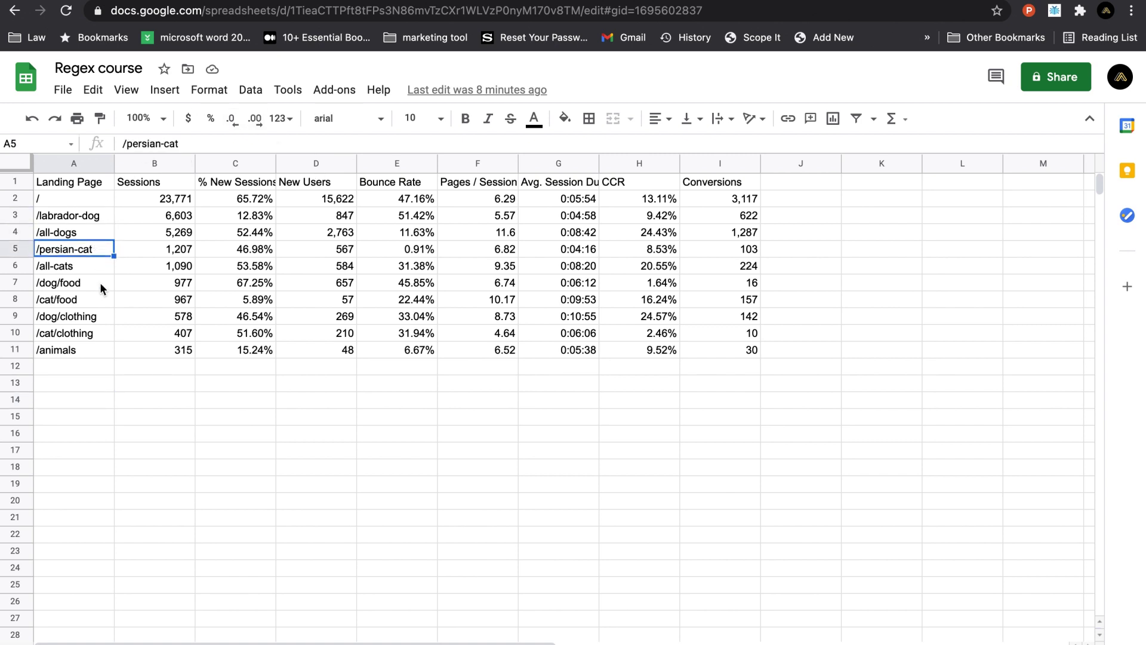
{"action": "left_click", "coordinate": [87, 268]}
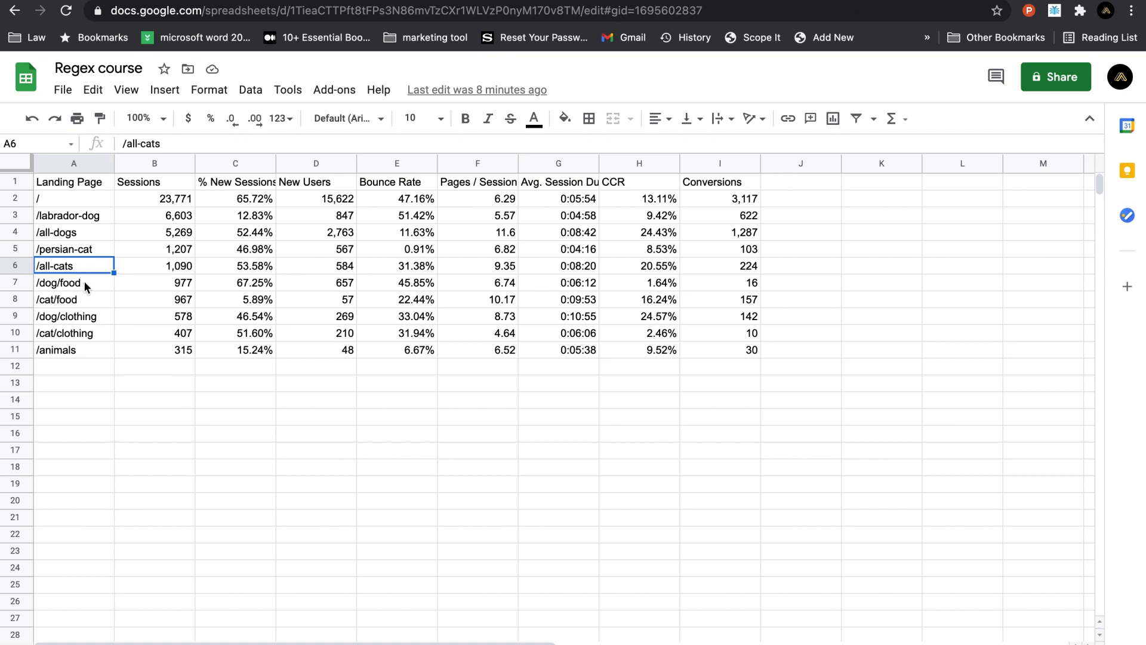
{"action": "left_click", "coordinate": [83, 280]}
{"action": "key", "text": "Down"}
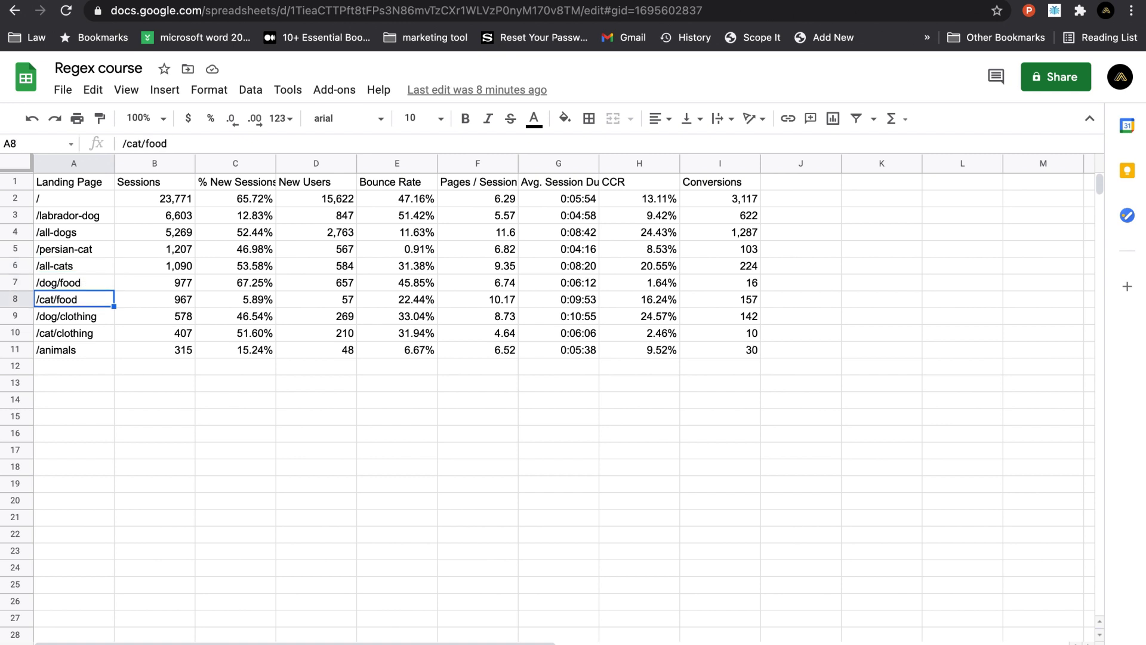
{"action": "left_click", "coordinate": [74, 316]}
{"action": "left_click", "coordinate": [73, 333]}
{"action": "left_click", "coordinate": [74, 350]}
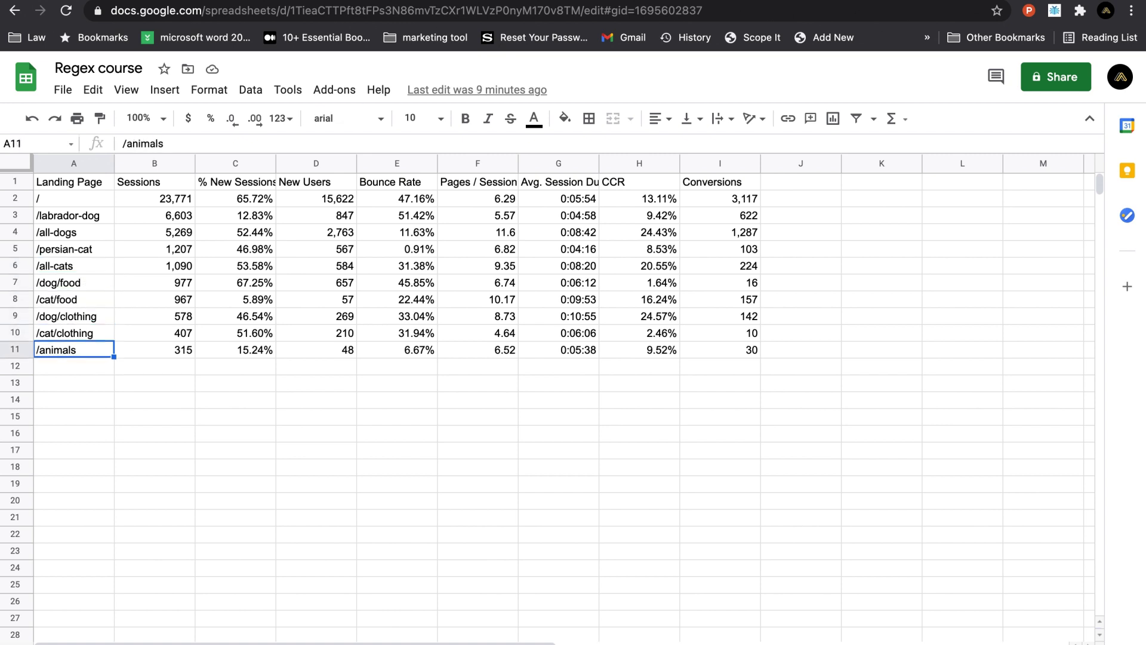
{"action": "left_click", "coordinate": [60, 385]}
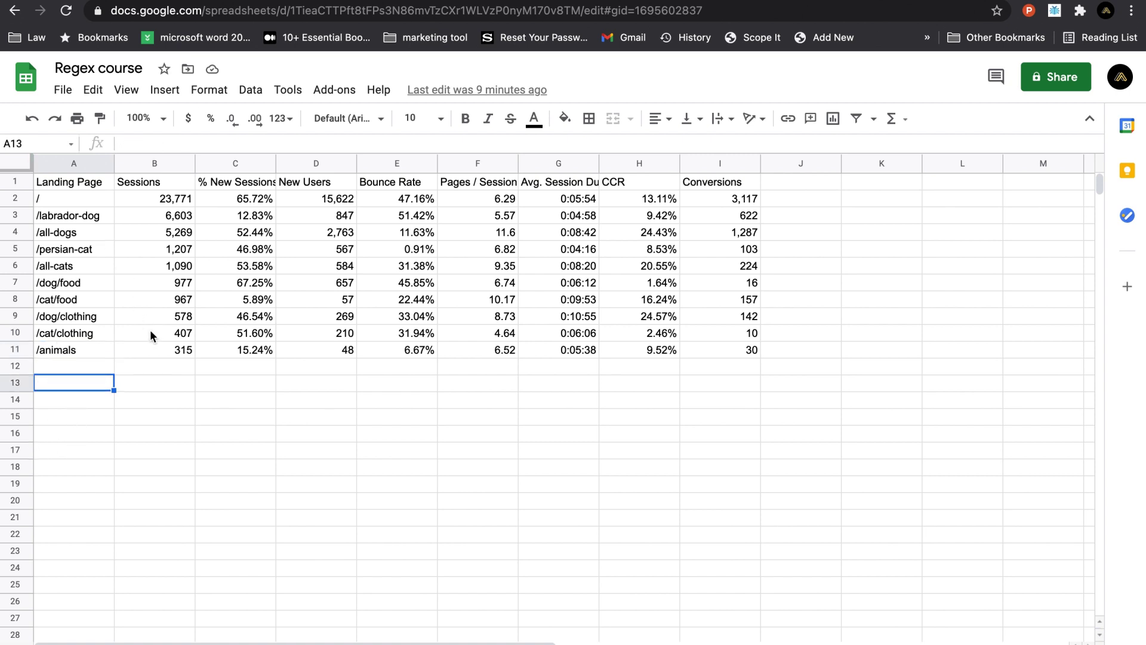
Step: Enter the note 'ends with dogs or dog' below the table
{"action": "type", "text": "end"}
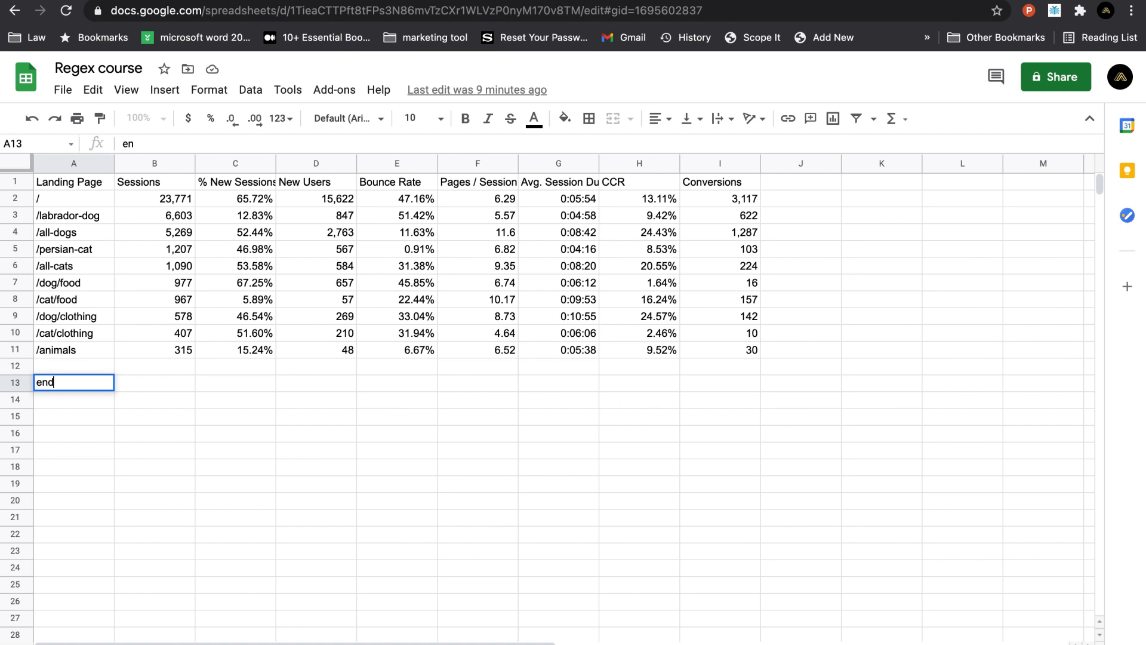
{"action": "type", "text": "s with dogs or dog"}
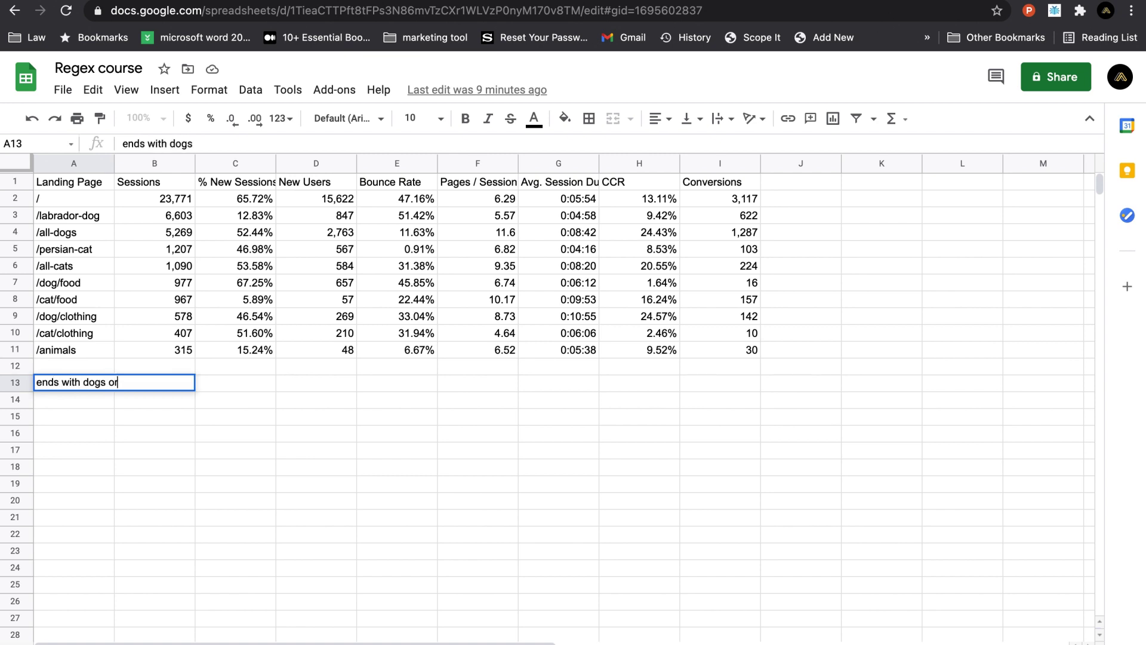
{"action": "key", "text": "BackSpace"}
{"action": "key", "text": "BackSpace"}
{"action": "type", "text": "og"}
{"action": "key", "text": "Return"}
Step: Add the note 'or ends with cat or cats' beneath it, removing the stray slash
{"action": "type", "text": "or end "}
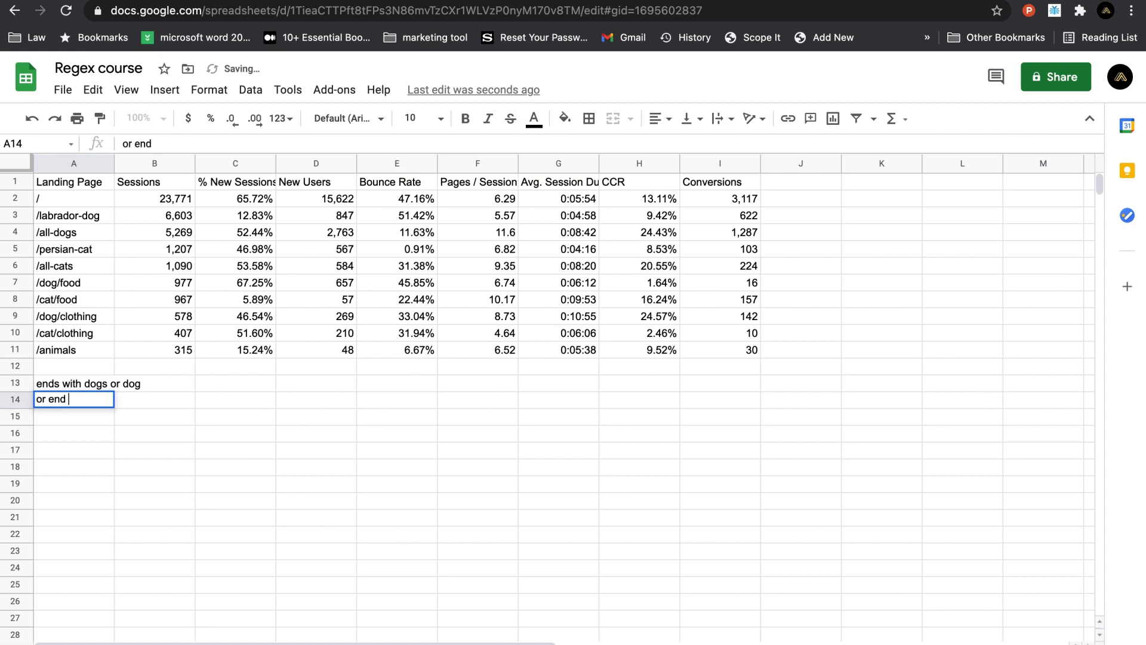
{"action": "type", "text": "s with ca"}
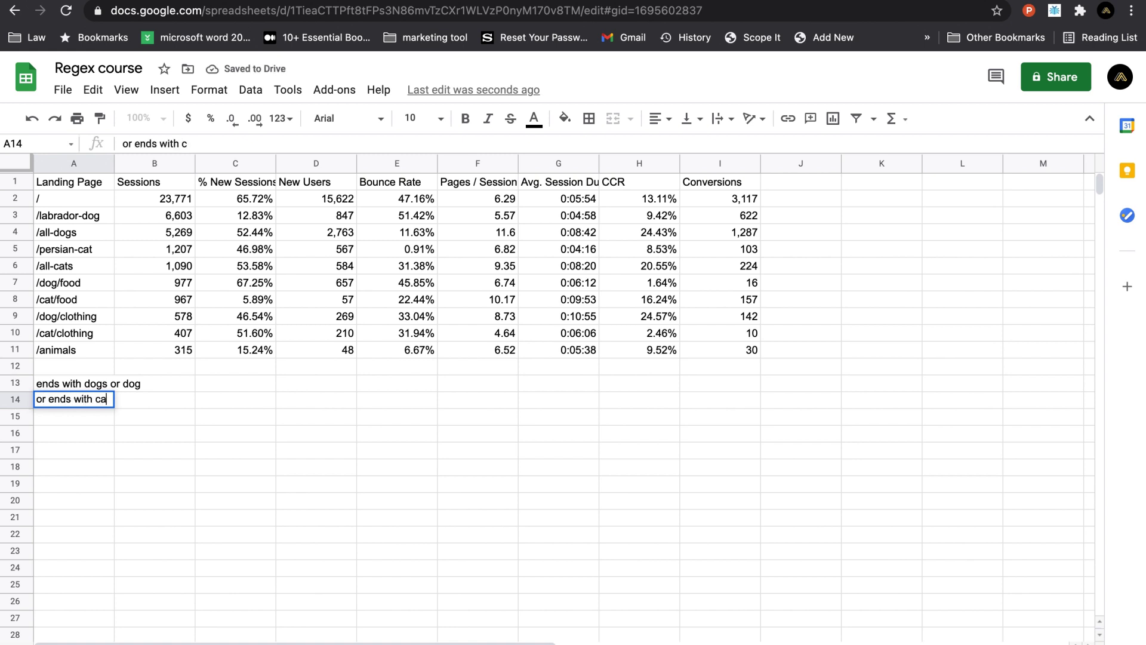
{"action": "type", "text": "t/ cats"}
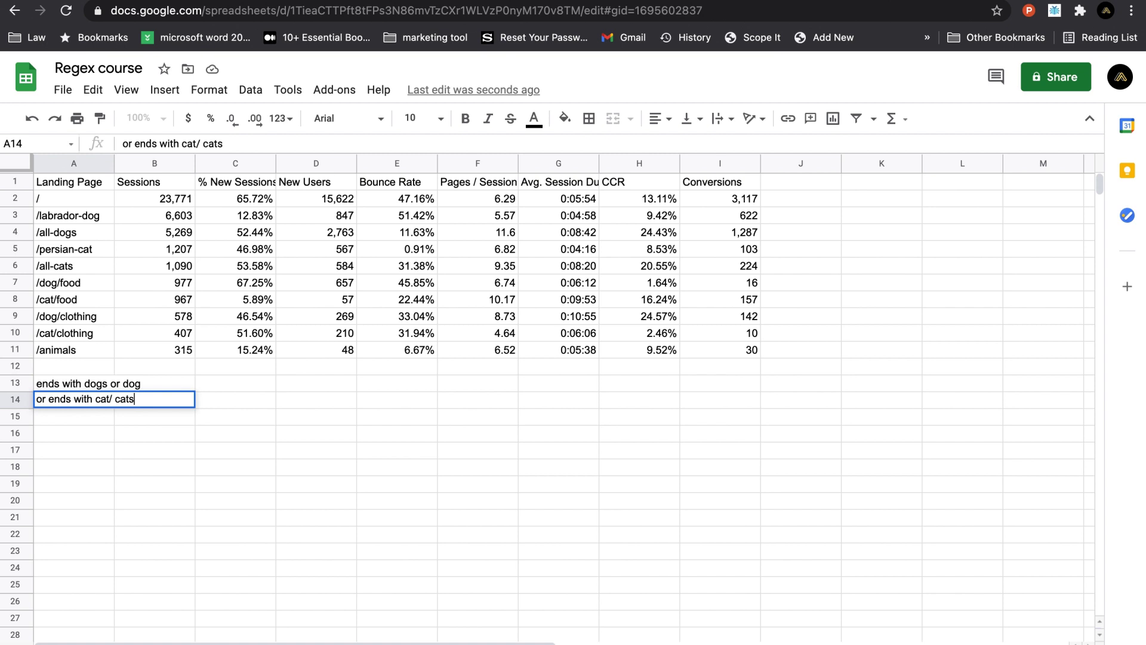
{"action": "key", "text": "ctrl+Return"}
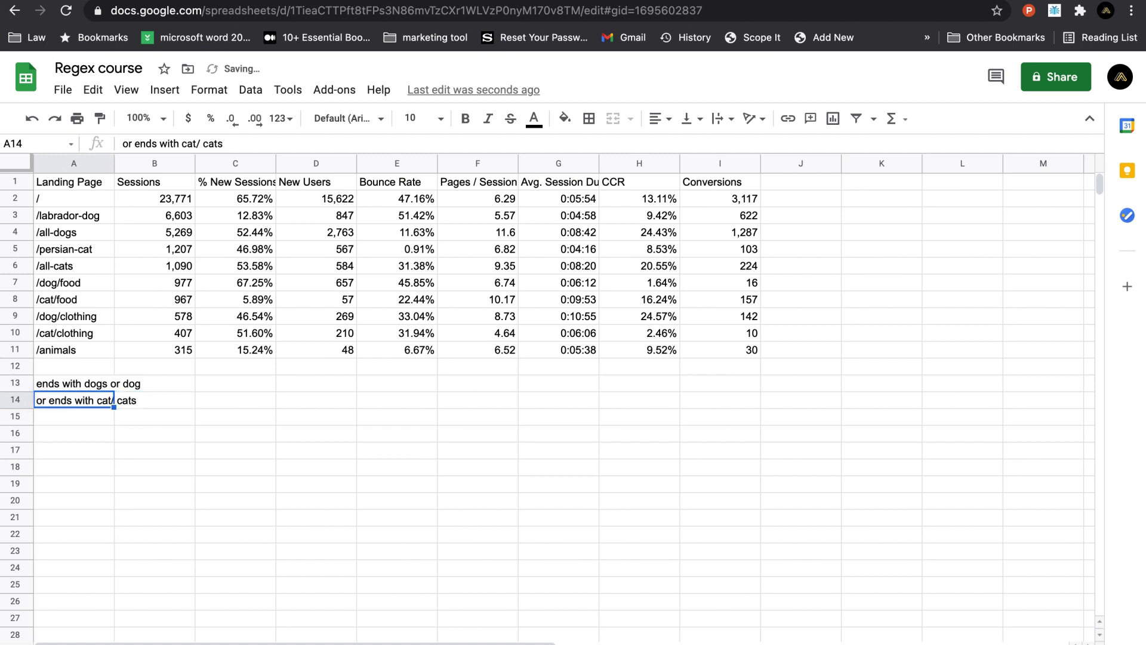
{"action": "double_click", "coordinate": [115, 399]}
{"action": "key", "text": "BackSpace"}
{"action": "type", "text": "or"}
{"action": "key", "text": "Return"}
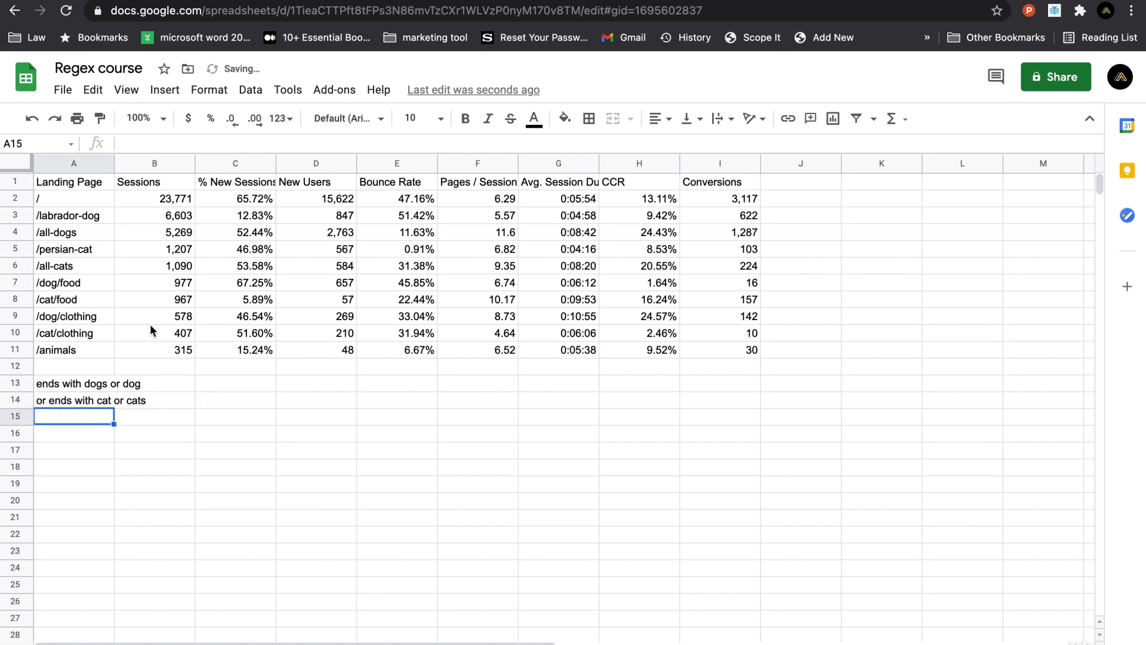
{"action": "left_click", "coordinate": [80, 451]}
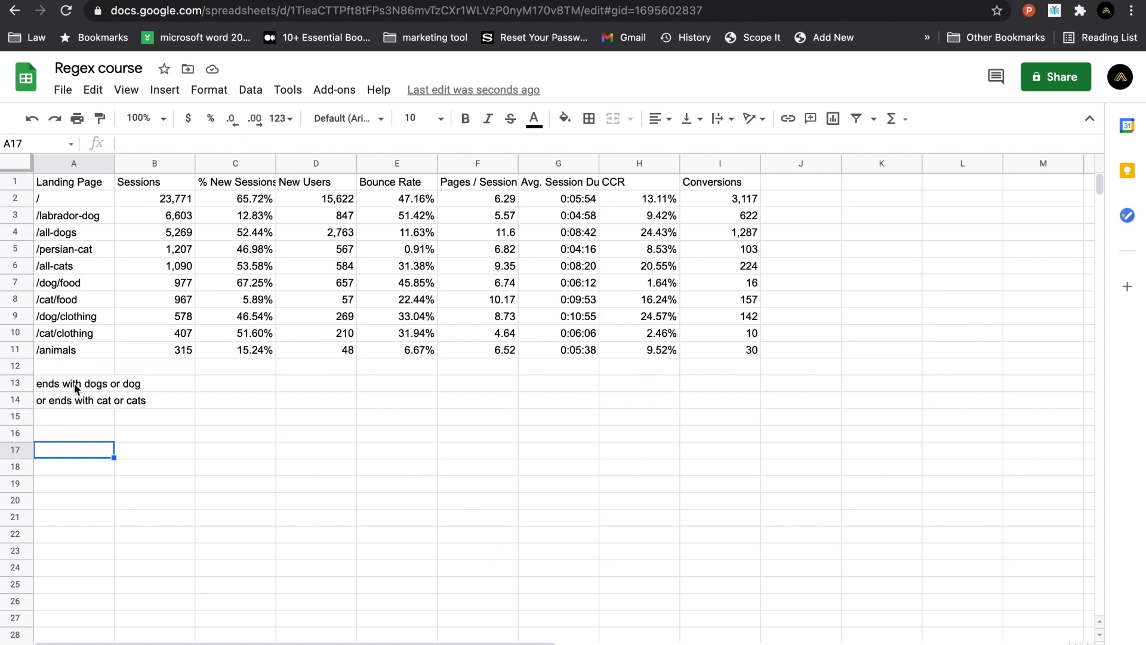
Step: Enter the regex pattern dogs?$|cats?$ in A17
{"action": "type", "text": "dogs"}
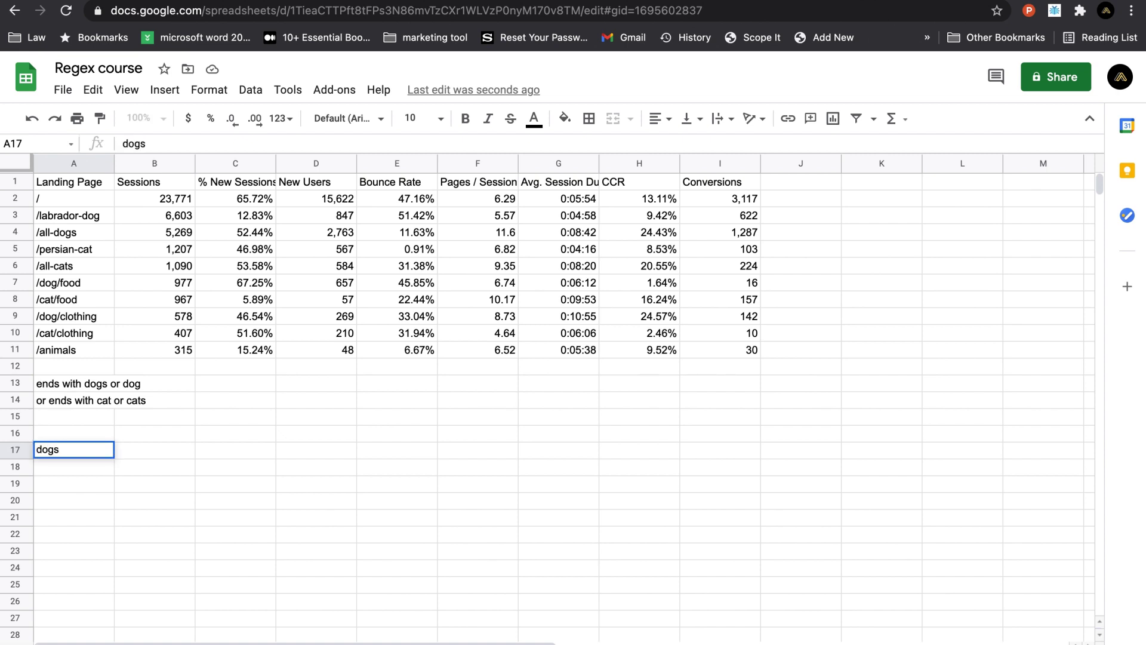
{"action": "type", "text": "?"}
{"action": "key", "text": "Return"}
{"action": "key", "text": "Return"}
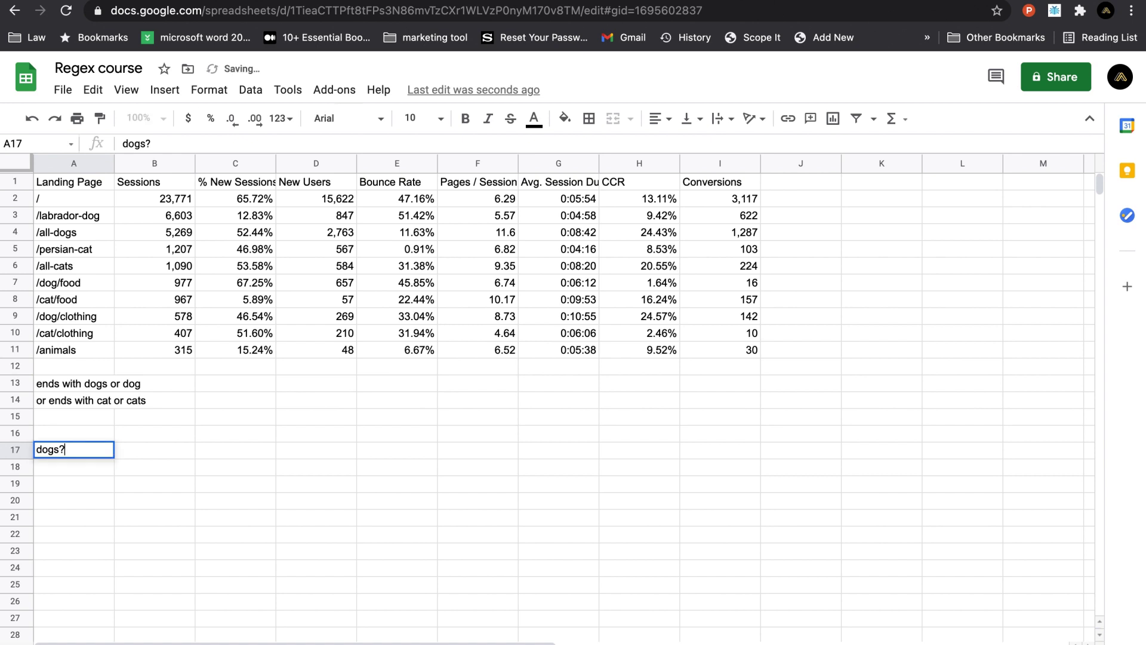
{"action": "key", "text": "Right"}
{"action": "type", "text": "$"}
{"action": "type", "text": "|"}
{"action": "type", "text": "cats"}
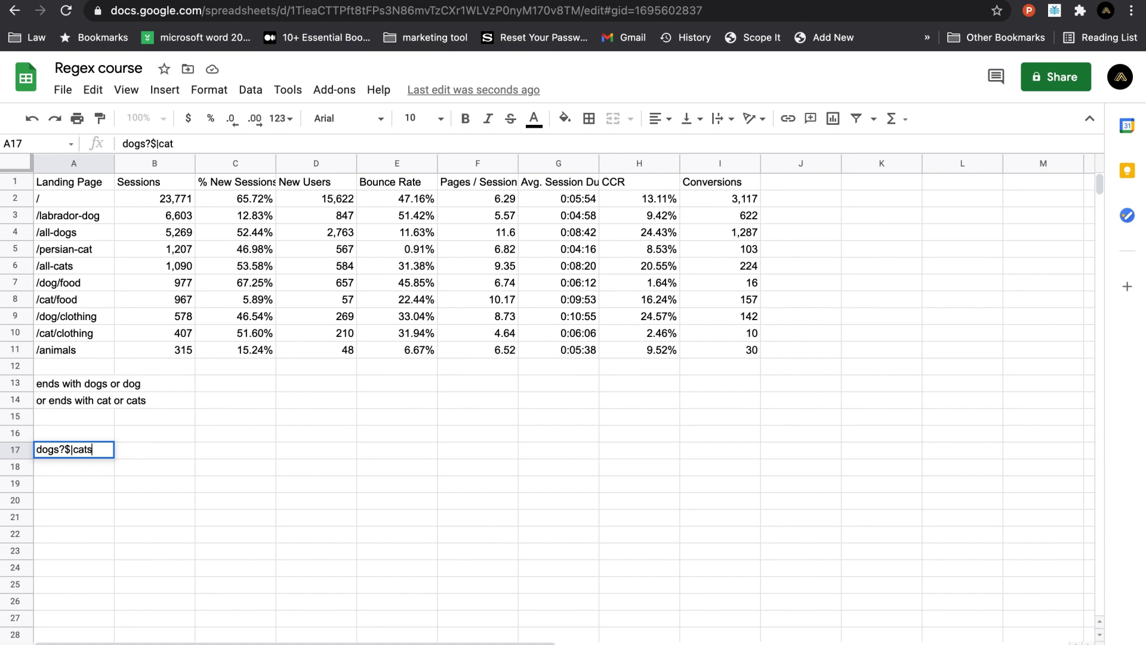
{"action": "type", "text": "?"}
{"action": "type", "text": "$"}
{"action": "key", "text": "Return"}
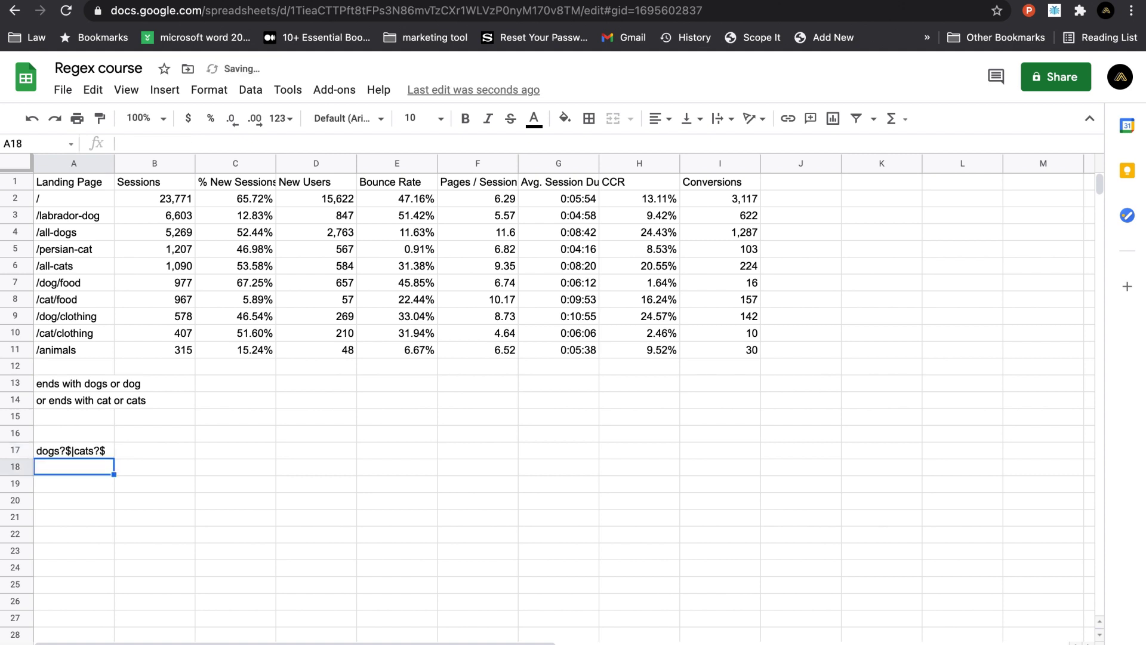
Step: Move off the pattern cell and select J1 for a new column heading
{"action": "left_click", "coordinate": [73, 483]}
{"action": "left_click", "coordinate": [73, 500]}
{"action": "left_click", "coordinate": [74, 466]}
{"action": "left_click", "coordinate": [73, 484]}
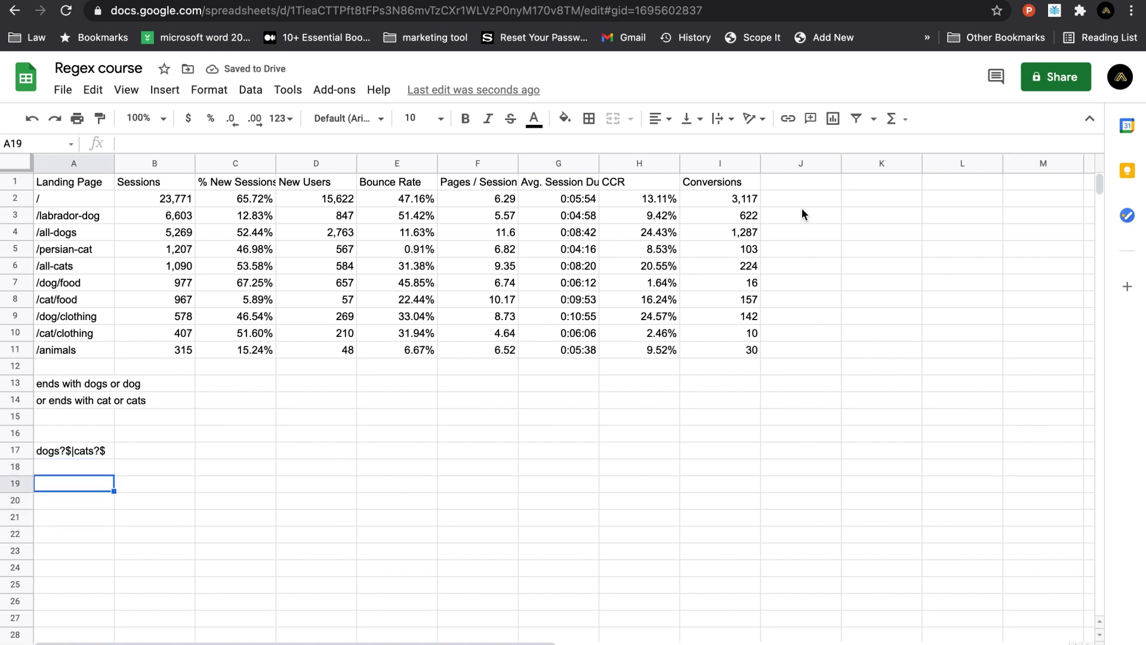
{"action": "left_click", "coordinate": [800, 180]}
Step: Label J1 'Regex match' and enter =REGEXMATCH(A2,A17) in J2
{"action": "type", "text": "Regex m"}
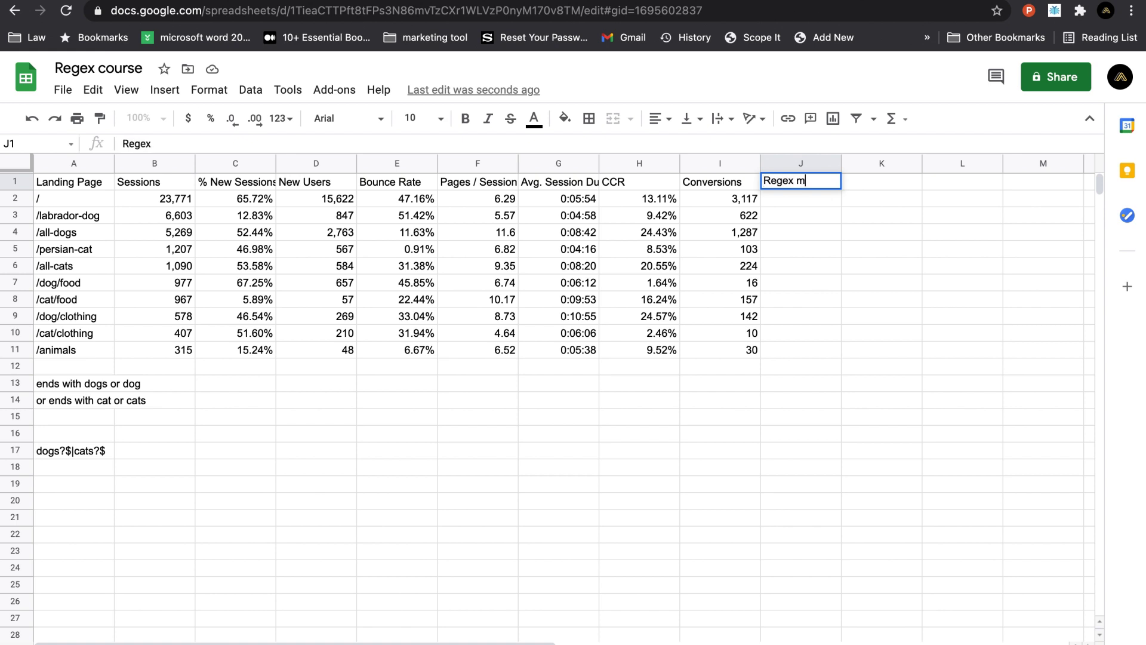
{"action": "type", "text": "atch"}
{"action": "key", "text": "Return"}
{"action": "type", "text": "=reg"}
{"action": "key", "text": "Tab"}
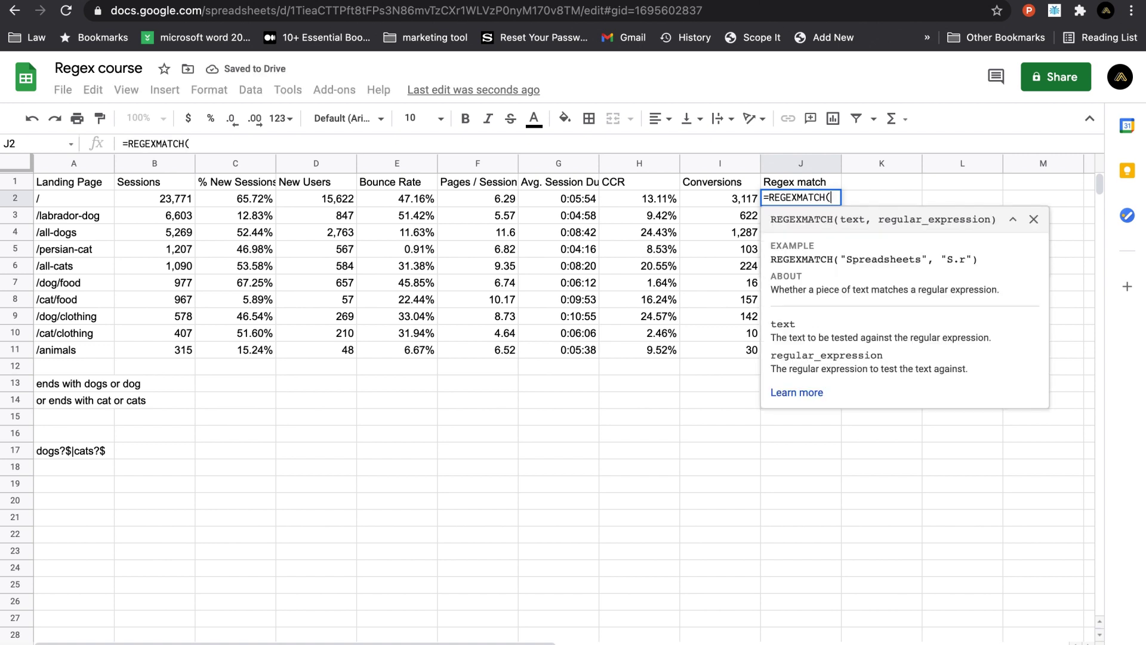
{"action": "left_click", "coordinate": [68, 199]}
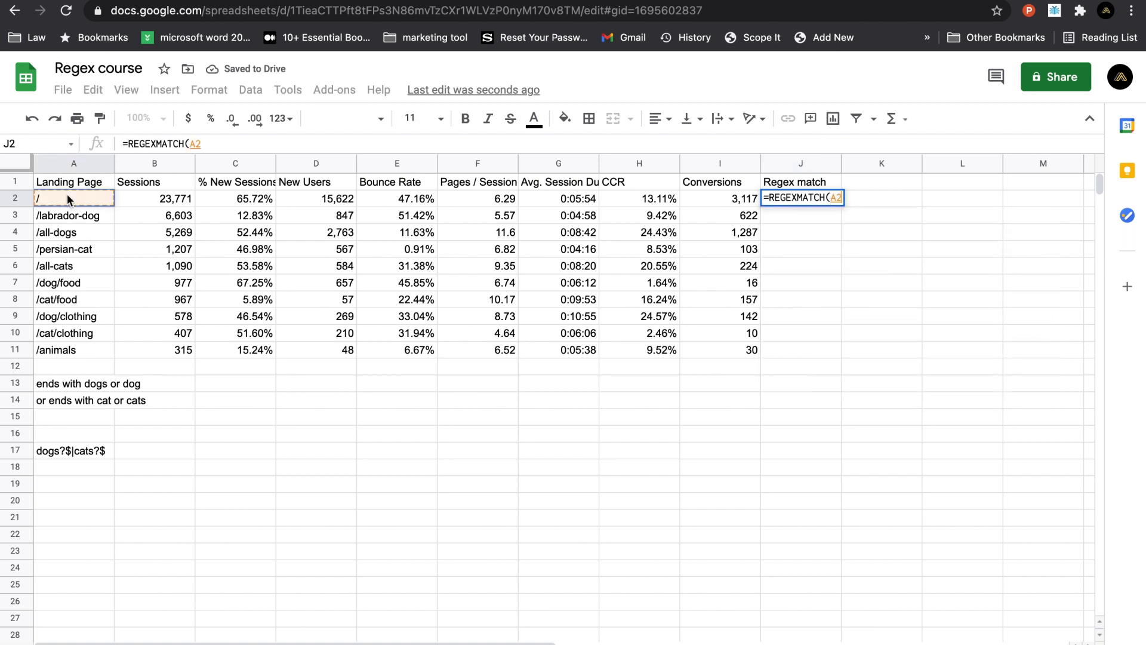
{"action": "type", "text": ","}
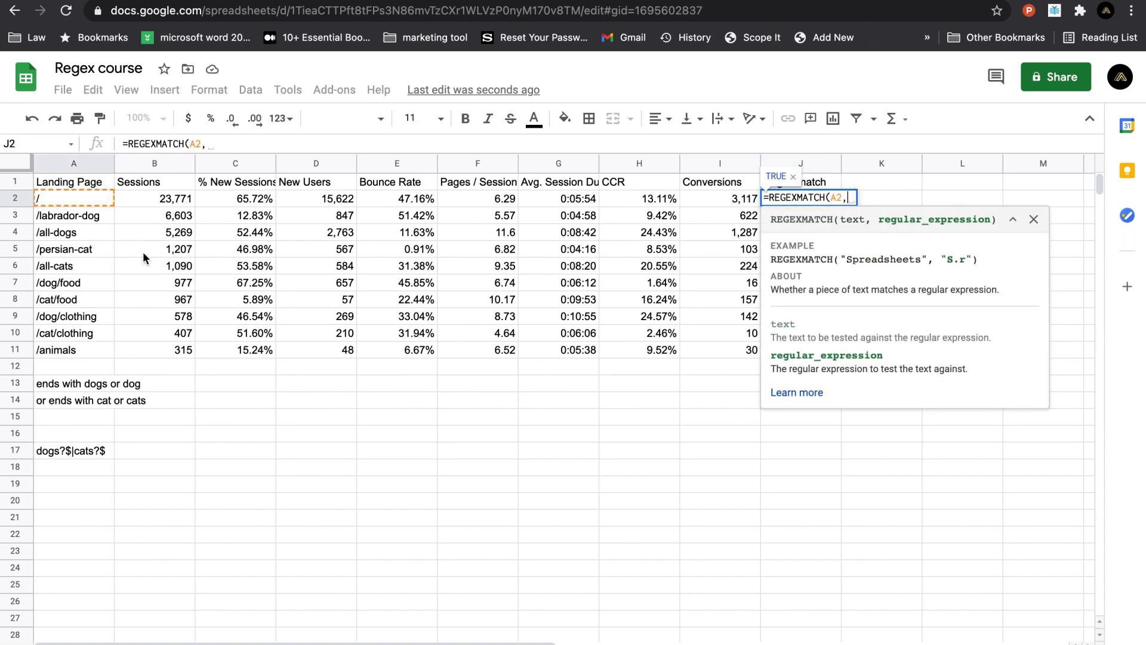
{"action": "left_click", "coordinate": [83, 451]}
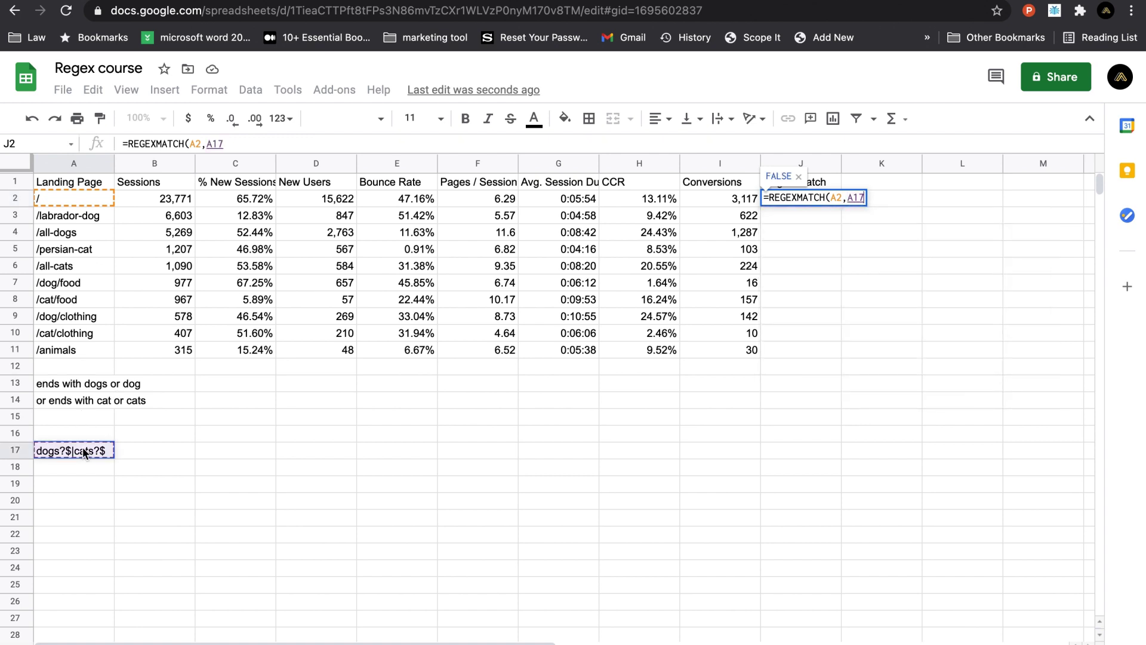
{"action": "type", "text": ")"}
{"action": "key", "text": "Return"}
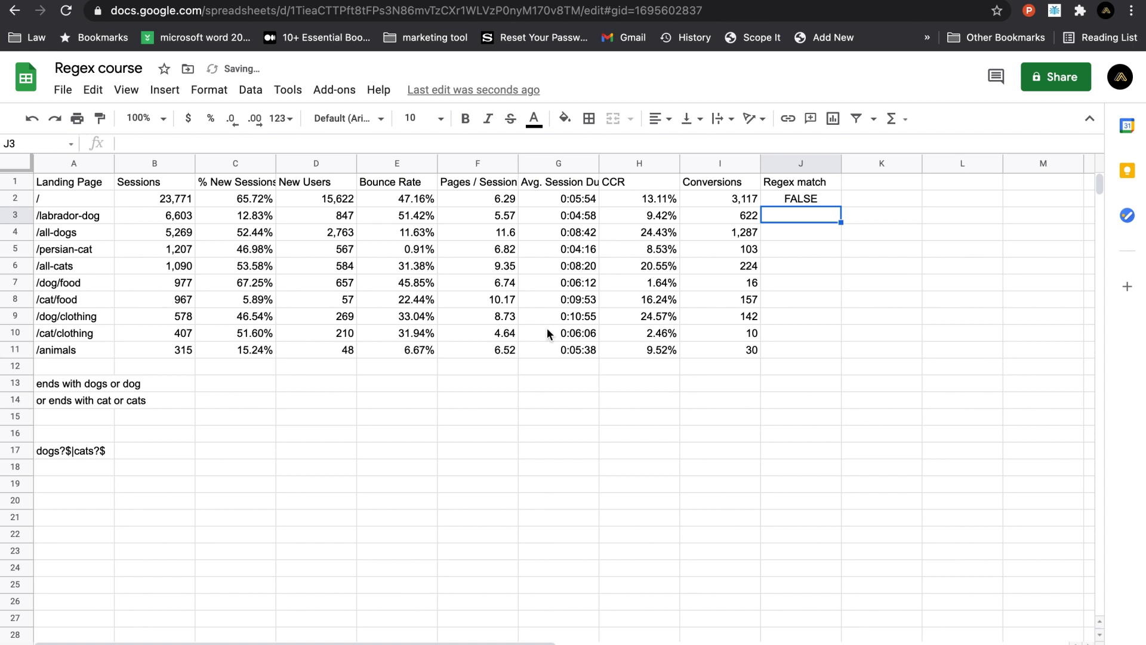
Step: Change J2's pattern reference to $A17, keeping the FALSE result
{"action": "key", "text": "Up"}
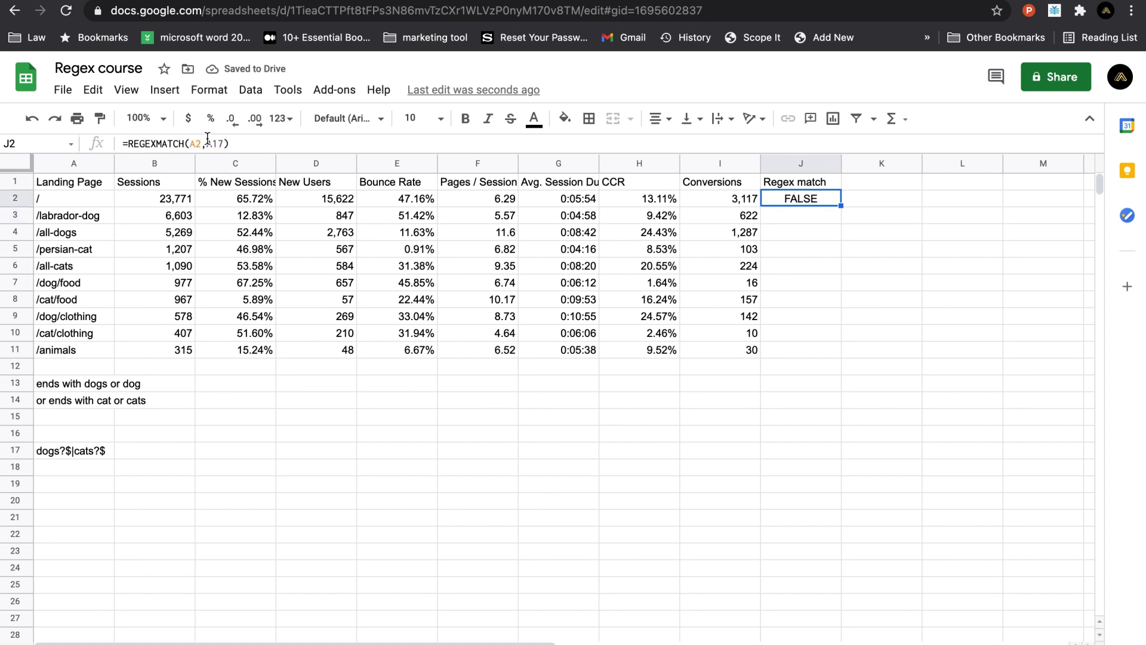
{"action": "left_click", "coordinate": [207, 136]}
{"action": "type", "text": "$"}
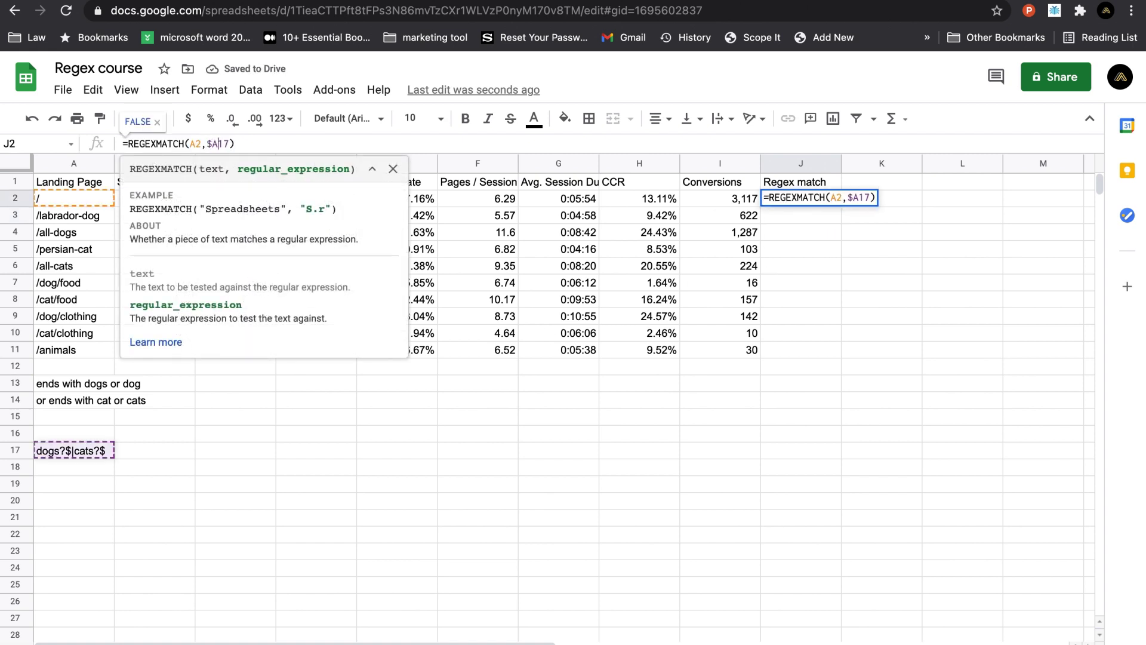
{"action": "key", "text": "Return"}
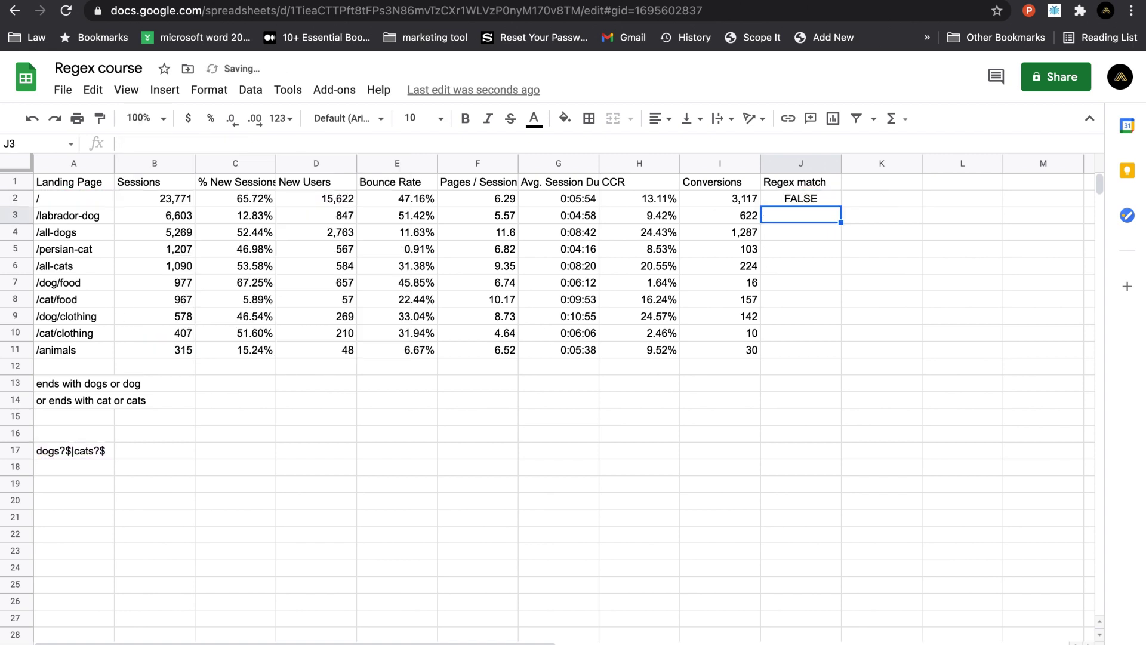
{"action": "left_click", "coordinate": [812, 200]}
Step: Lock the pattern reference as $A$17 and fill the formula down to J11
{"action": "left_click", "coordinate": [227, 143]}
{"action": "type", "text": "$A$17)"}
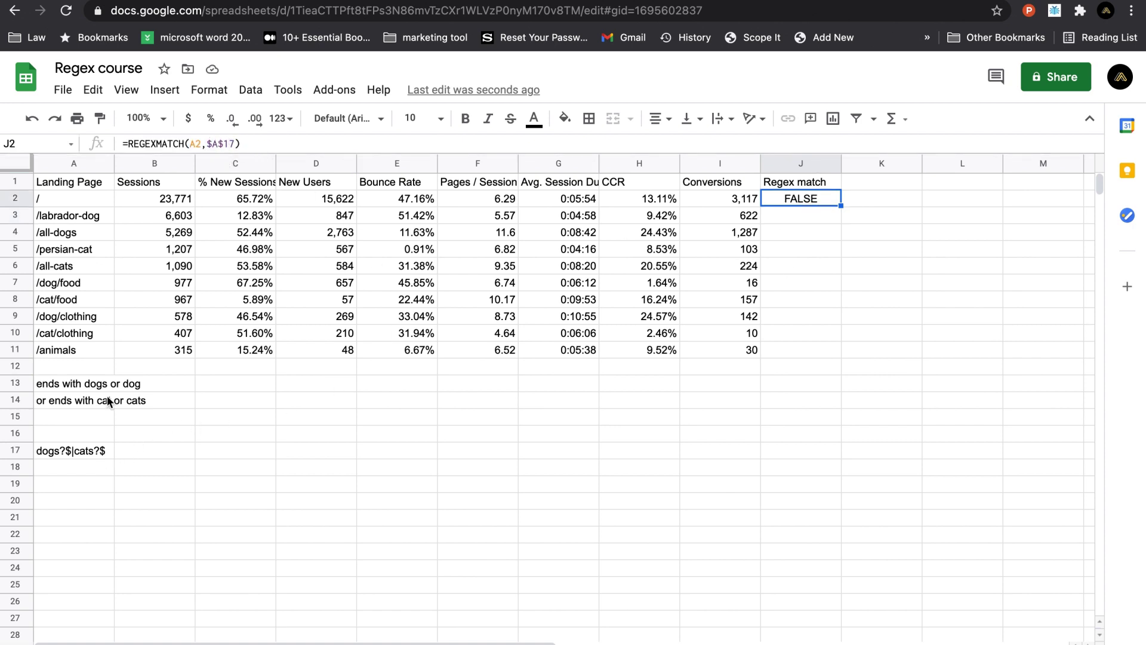
{"action": "left_click_drag", "start_coordinate": [840, 205], "coordinate": [831, 382]}
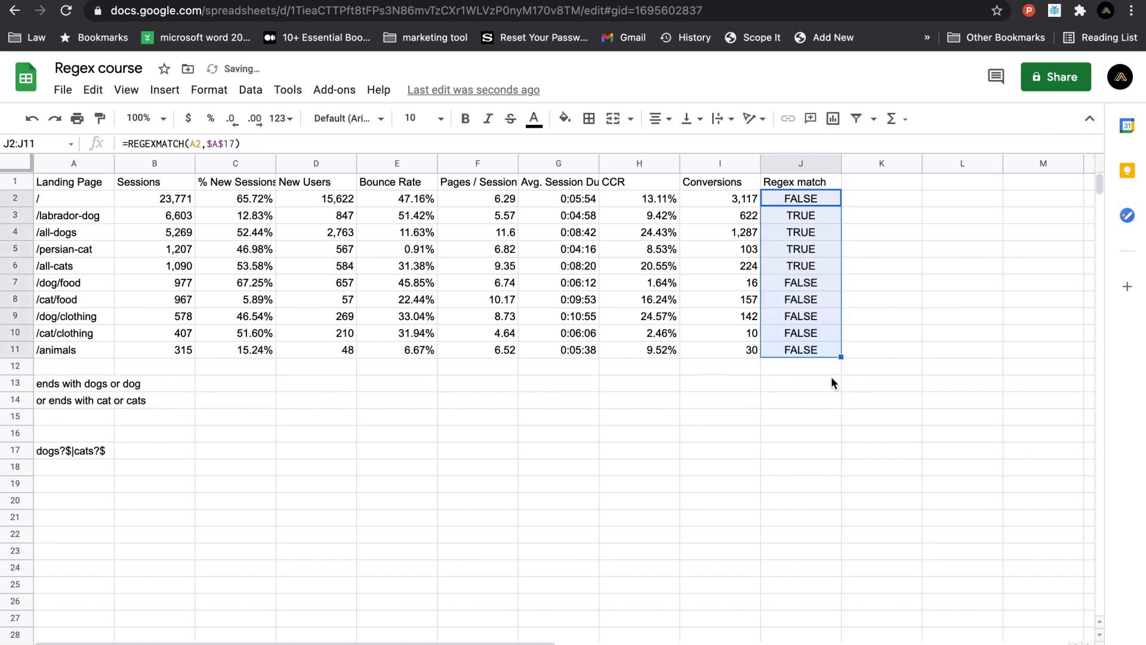
{"action": "left_click", "coordinate": [788, 221]}
{"action": "key", "text": "Down"}
{"action": "key", "text": "Down"}
{"action": "key", "text": "Down"}
{"action": "key", "text": "Down"}
{"action": "key", "text": "Down"}
{"action": "key", "text": "Down"}
{"action": "key", "text": "Down"}
{"action": "key", "text": "Down"}
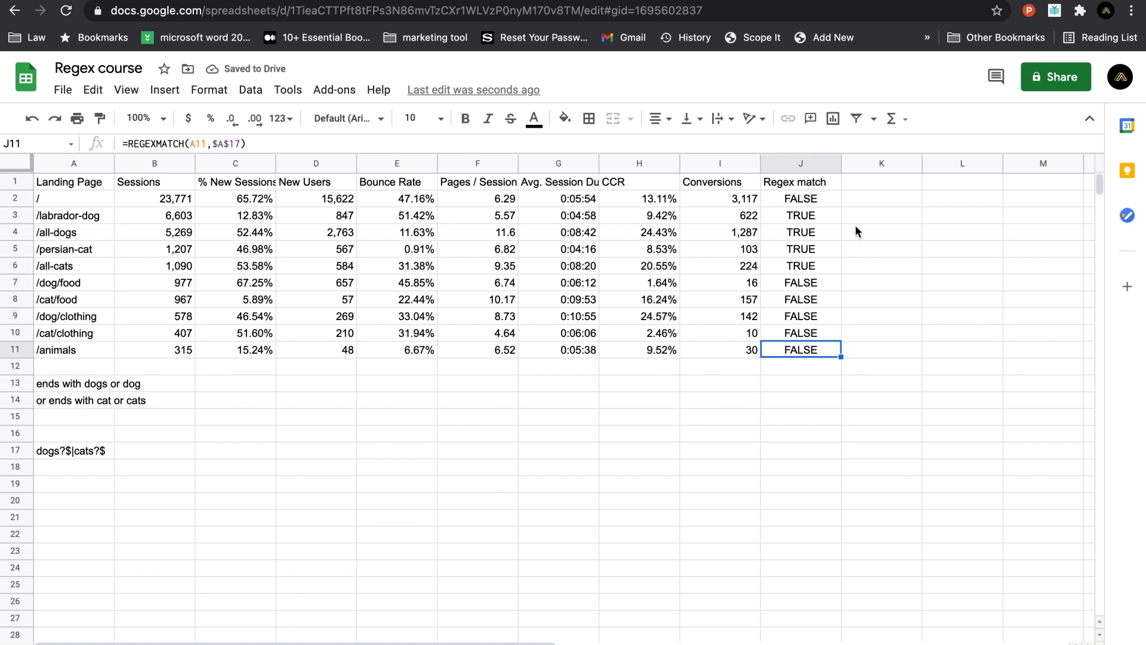
Step: Check the copied results, confirming the dog and cat pages in rows 3–6 show TRUE
{"action": "left_click", "coordinate": [804, 200]}
{"action": "key", "text": "Down"}
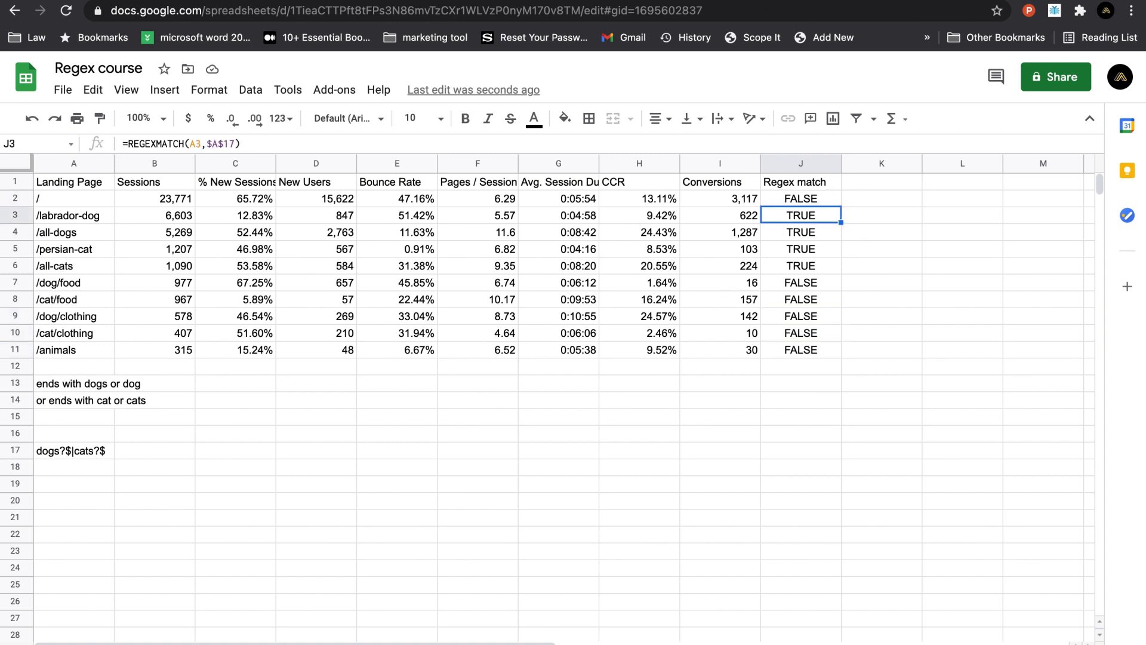
{"action": "left_click", "coordinate": [63, 219]}
{"action": "key", "text": "Down"}
{"action": "key", "text": "Down"}
{"action": "key", "text": "Down"}
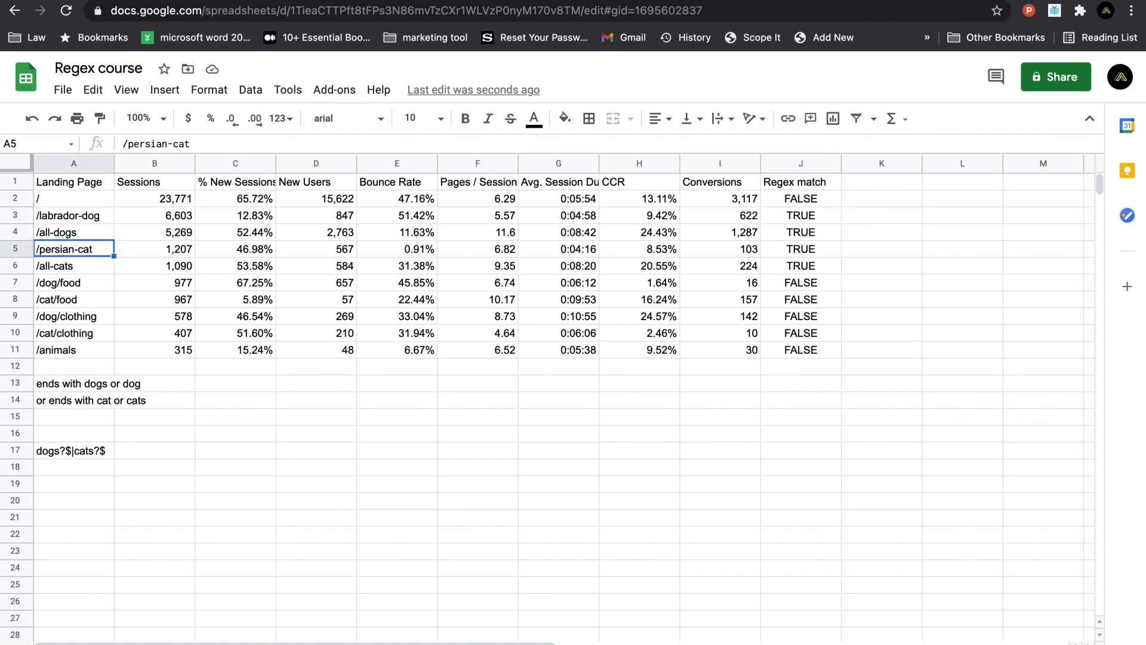
{"action": "key", "text": "Down"}
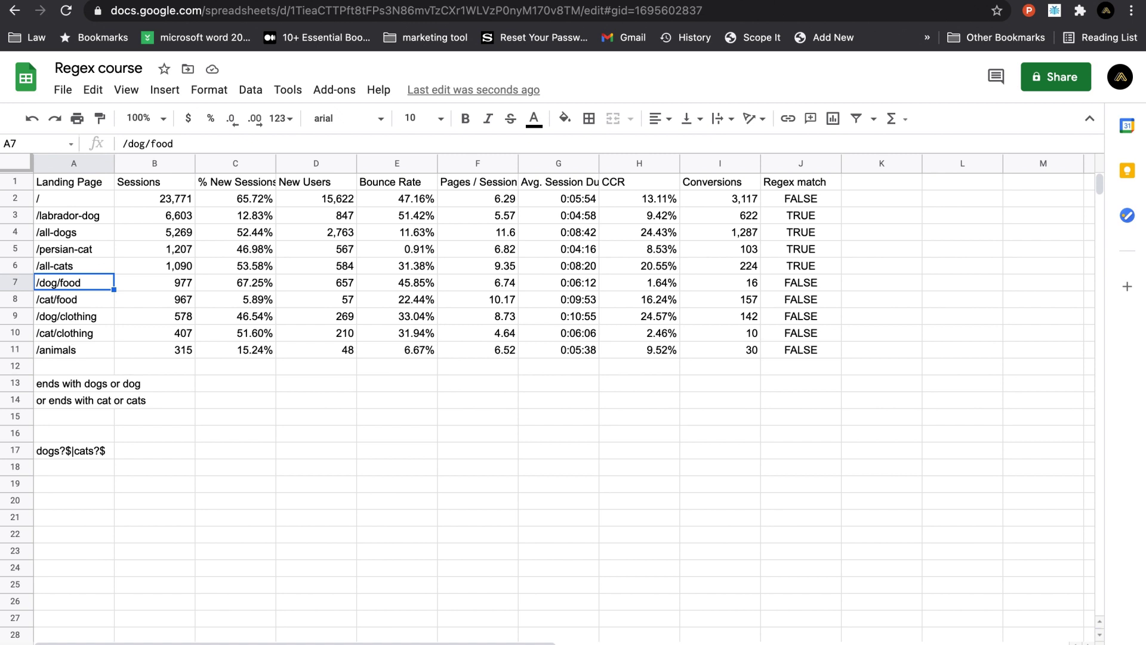
{"action": "key", "text": "Right"}
{"action": "key", "text": "Right"}
{"action": "key", "text": "Right"}
{"action": "key", "text": "Right"}
{"action": "key", "text": "Right"}
{"action": "key", "text": "Right"}
{"action": "key", "text": "Right"}
{"action": "key", "text": "Right"}
{"action": "key", "text": "Right"}
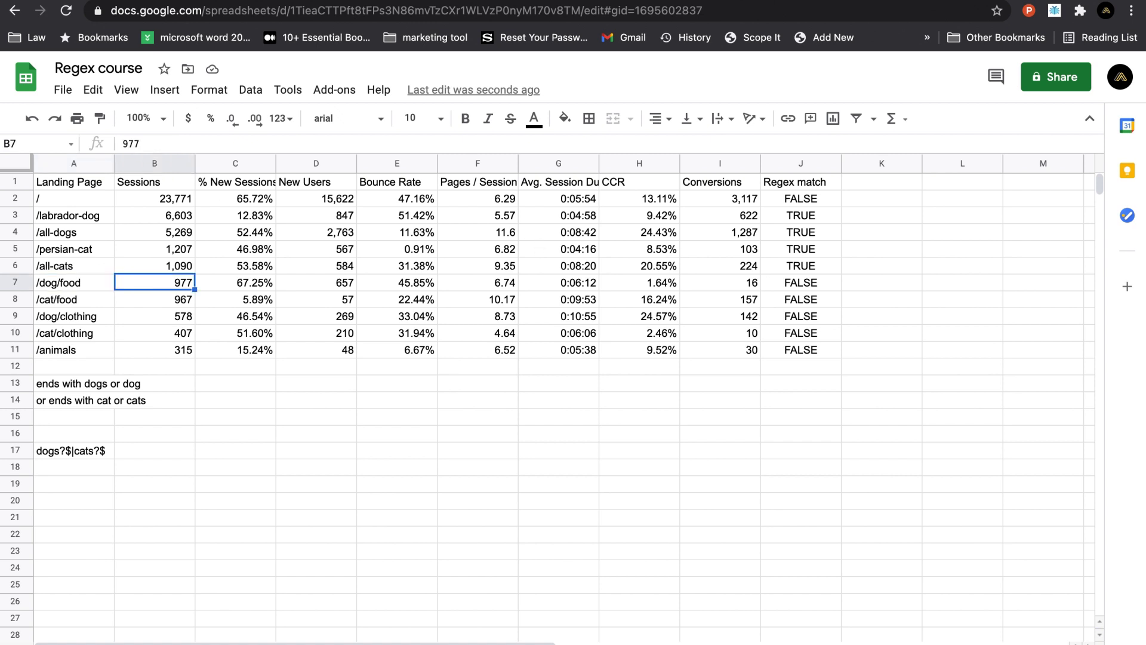
{"action": "key", "text": "Down"}
{"action": "key", "text": "Down"}
{"action": "key", "text": "Left"}
{"action": "key", "text": "Left"}
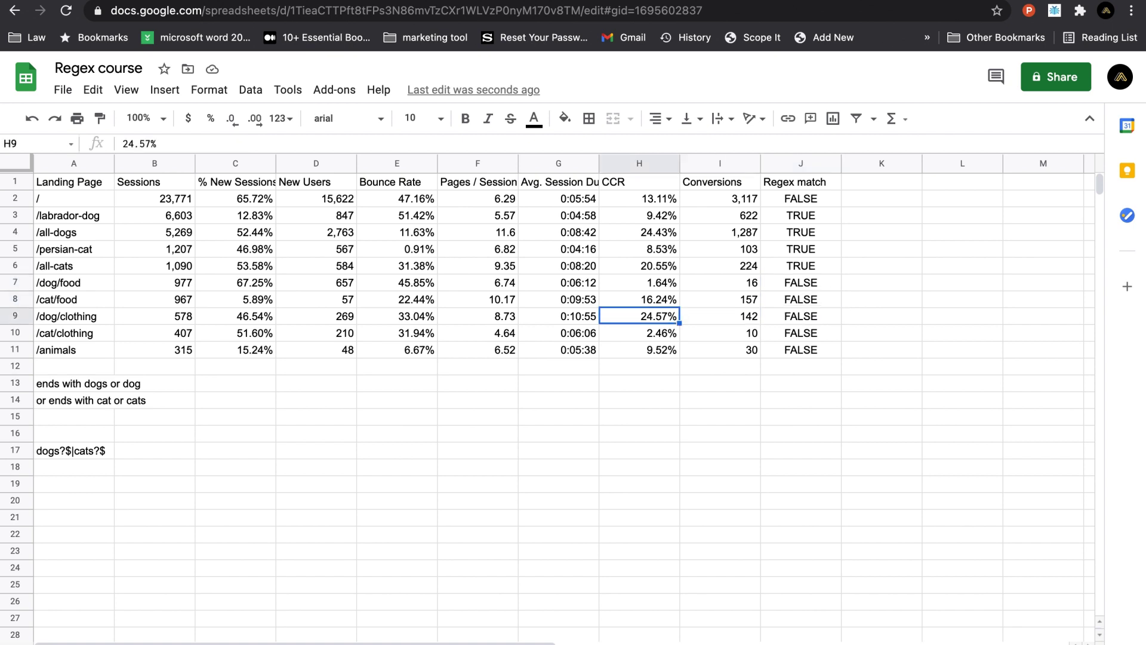
{"action": "key", "text": "Down"}
{"action": "key", "text": "Down"}
{"action": "key", "text": "Right"}
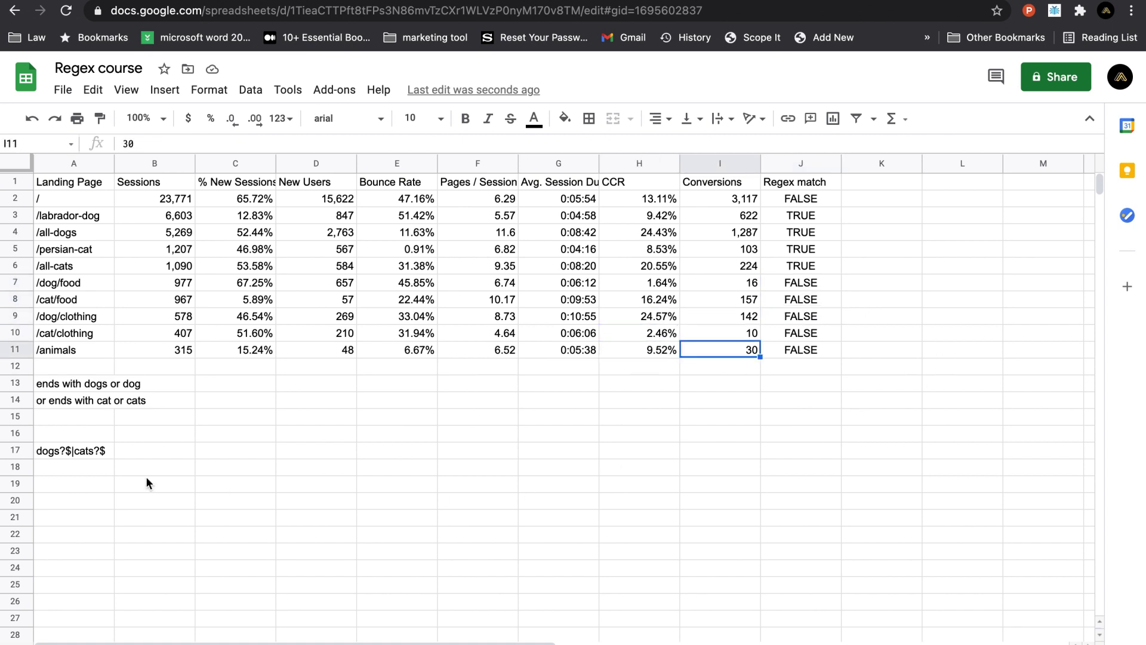
{"action": "scroll", "coordinate": [80, 492], "scroll_direction": "down", "scroll_amount": 1}
{"action": "scroll", "coordinate": [77, 456], "scroll_direction": "up", "scroll_amount": 1}
Step: Start =FILTER( in A19 using the data range A2:I11
{"action": "left_click", "coordinate": [80, 483]}
{"action": "type", "text": "=FILTER("}
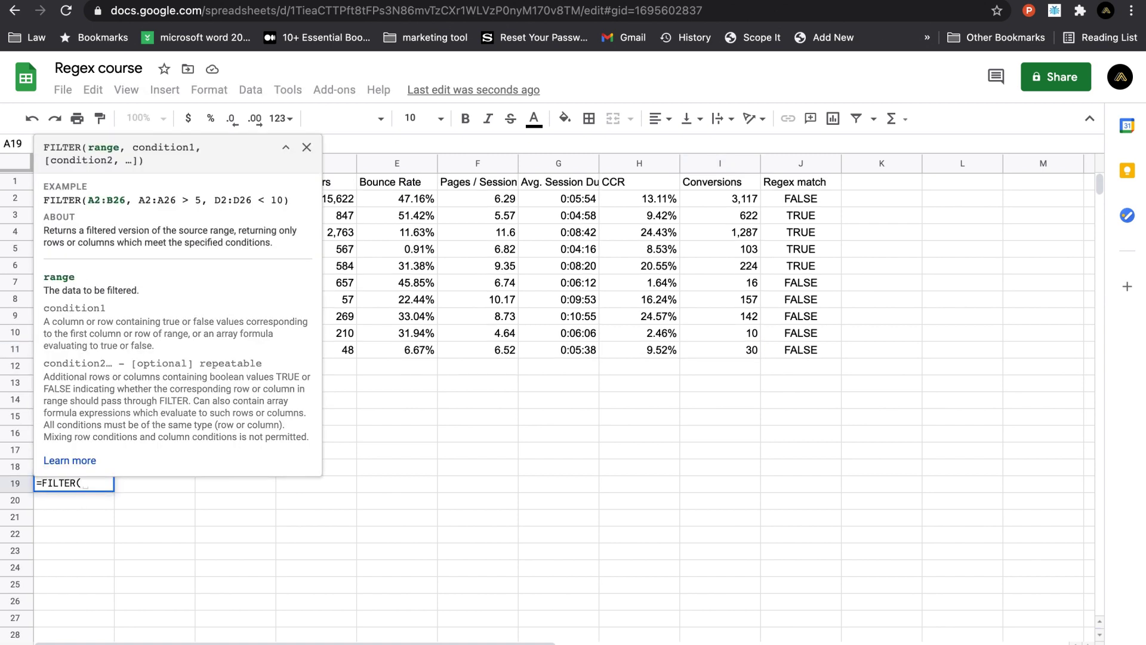
{"action": "left_click_drag", "start_coordinate": [712, 350], "coordinate": [382, 317]}
{"action": "left_click_drag", "start_coordinate": [58, 213], "coordinate": [59, 169]}
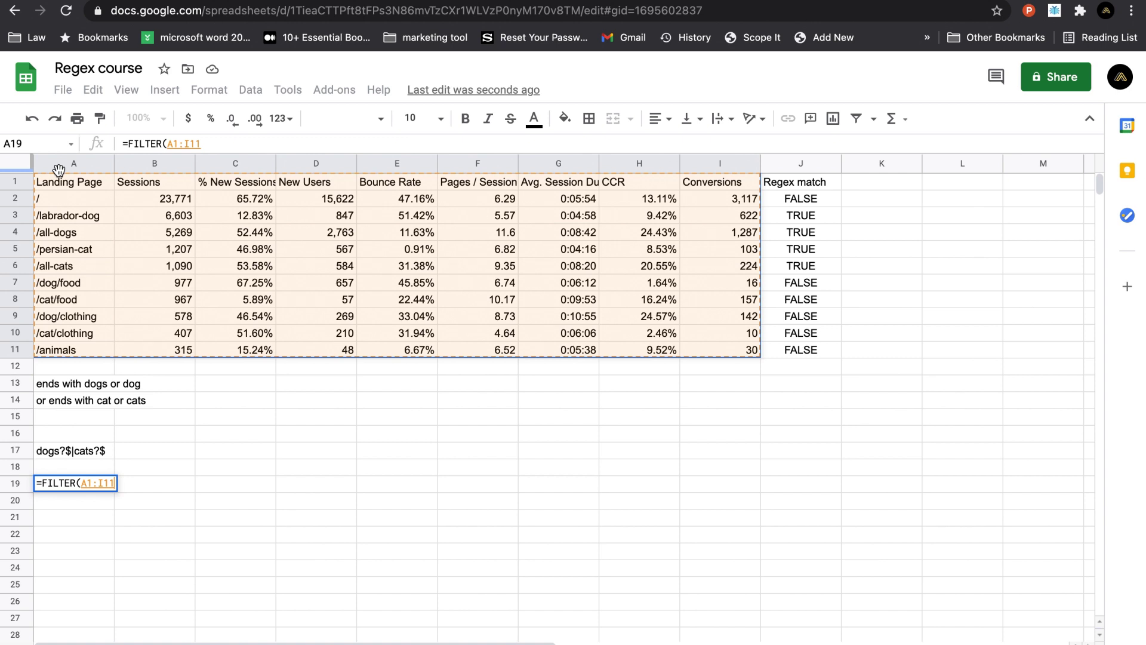
{"action": "left_click_drag", "start_coordinate": [59, 170], "coordinate": [59, 186]}
Step: Complete the filter condition REGEXMATCH(A2:A11,$A$17) so matching rows appear in A19:I22
{"action": "type", "text": ","}
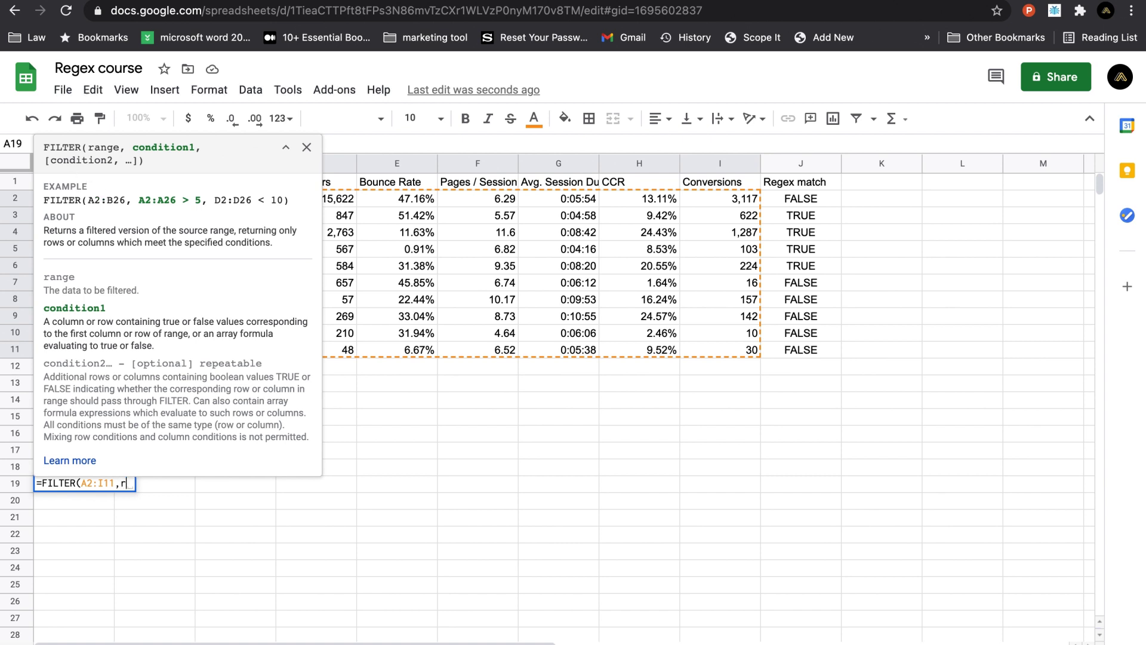
{"action": "type", "text": "reg"}
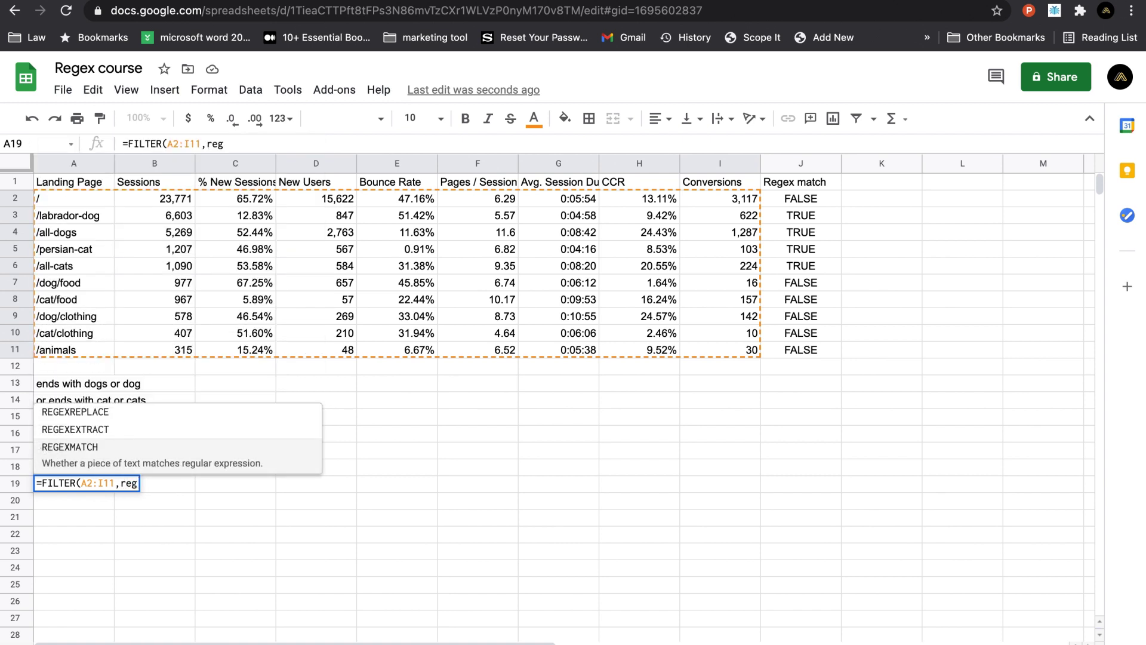
{"action": "key", "text": "Tab"}
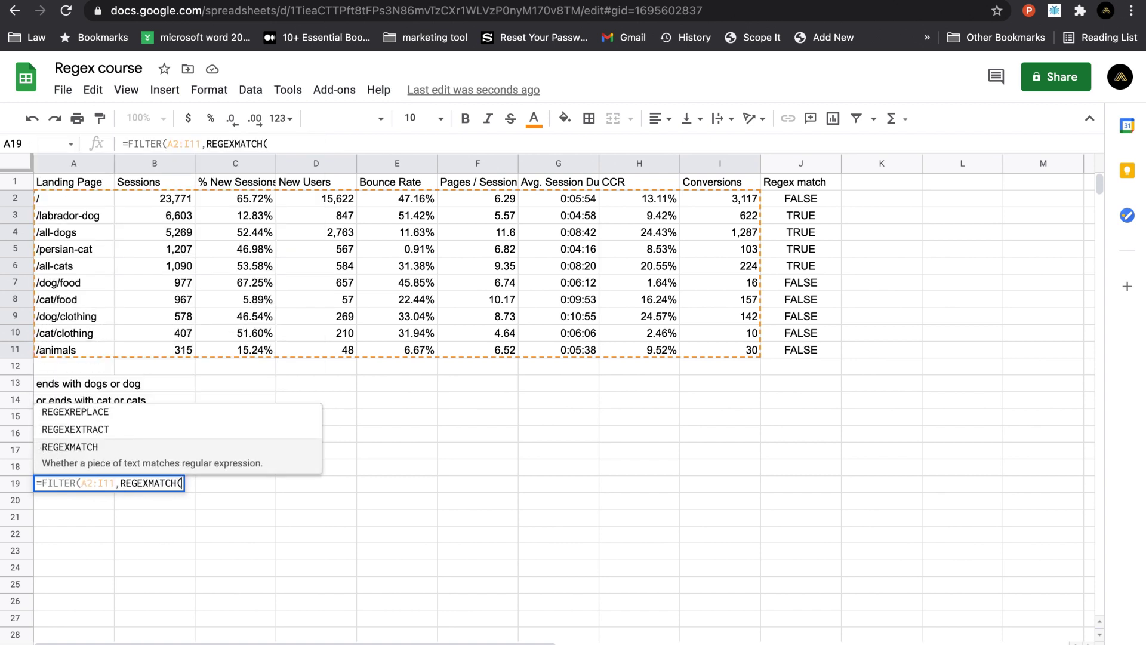
{"action": "left_click_drag", "start_coordinate": [81, 202], "coordinate": [84, 346]}
{"action": "type", "text": ","}
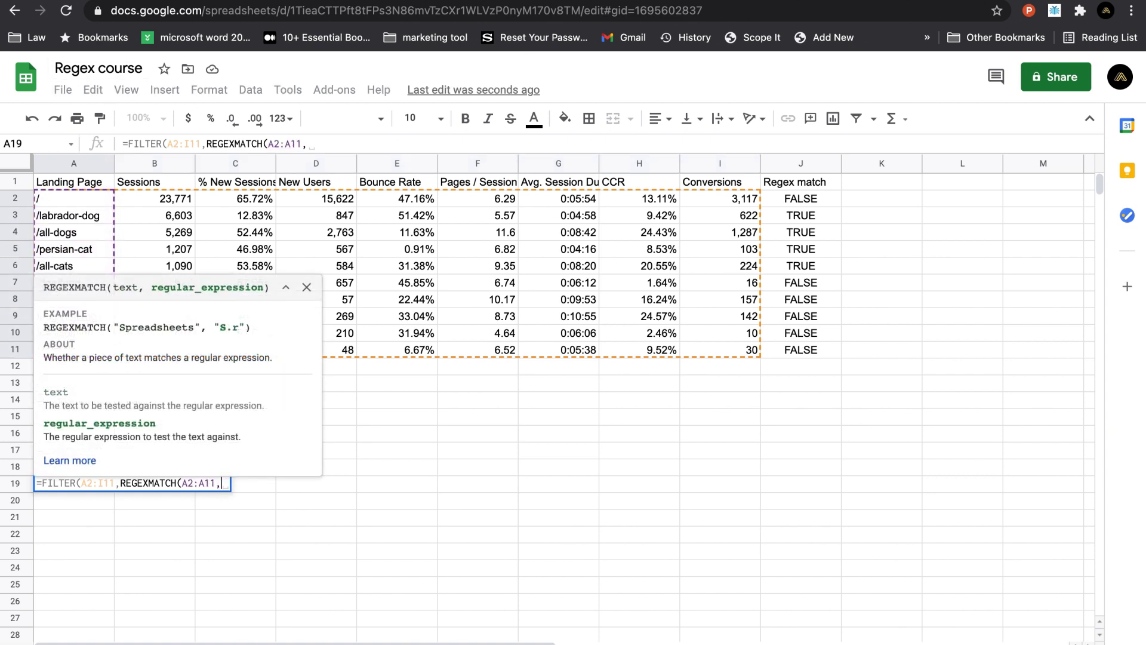
{"action": "left_click", "coordinate": [355, 435]}
{"action": "key", "text": "Left"}
{"action": "key", "text": "Left"}
{"action": "key", "text": "Left"}
{"action": "key", "text": "Down"}
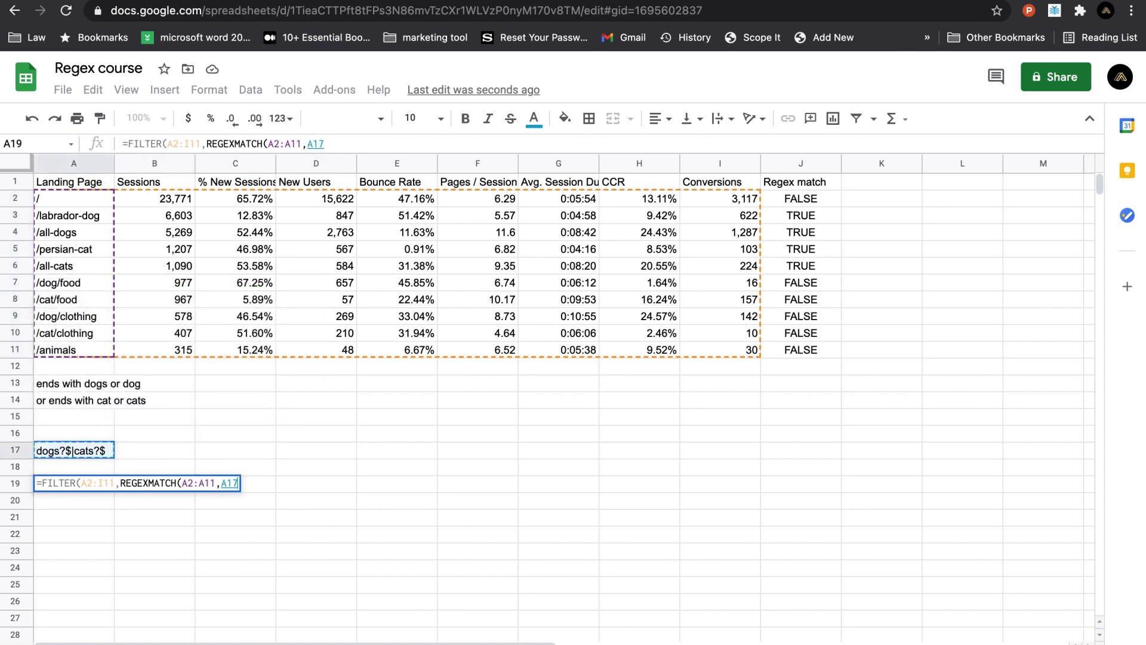
{"action": "left_click", "coordinate": [333, 144]}
{"action": "type", "text": "))"}
{"action": "left_click", "coordinate": [316, 145]}
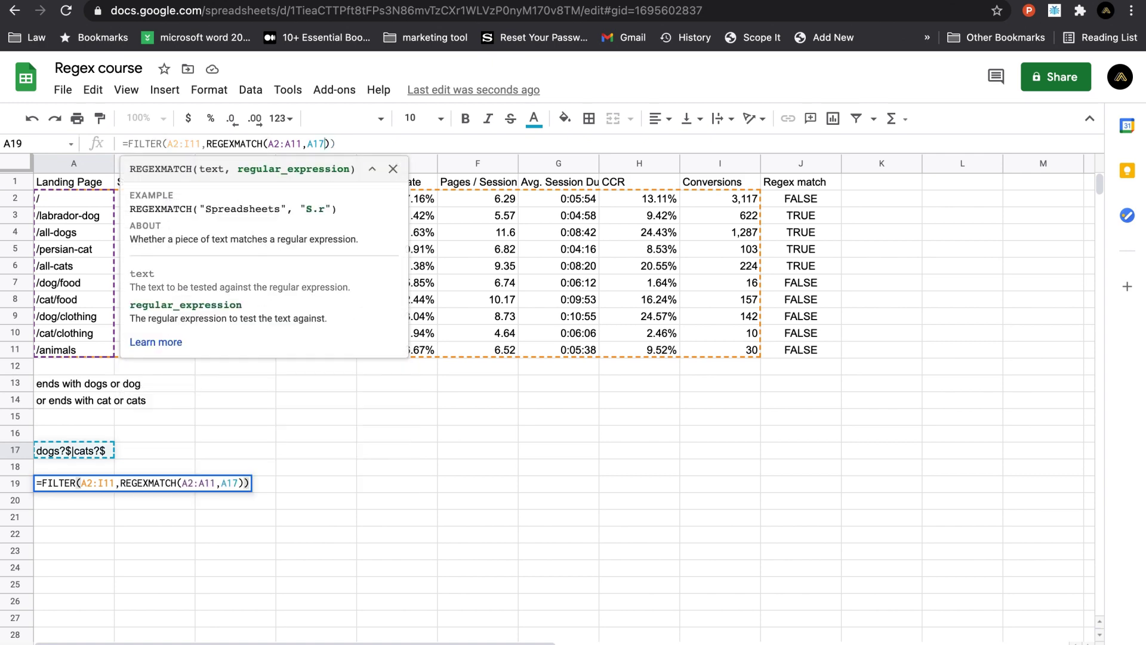
{"action": "key", "text": "F4"}
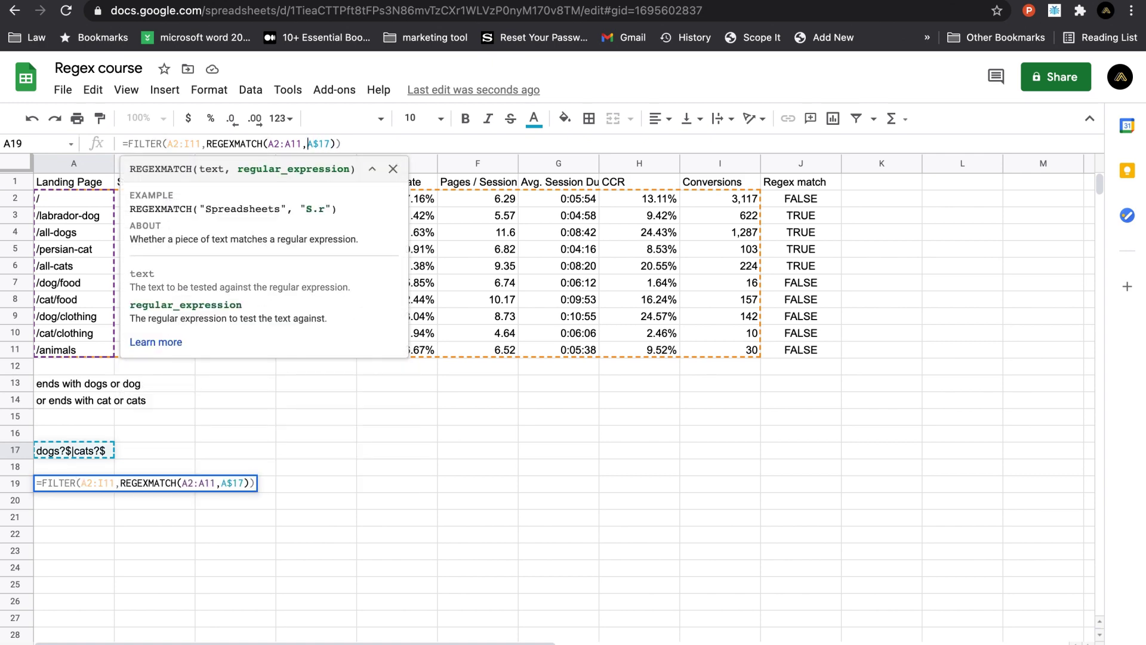
{"action": "key", "text": "Return"}
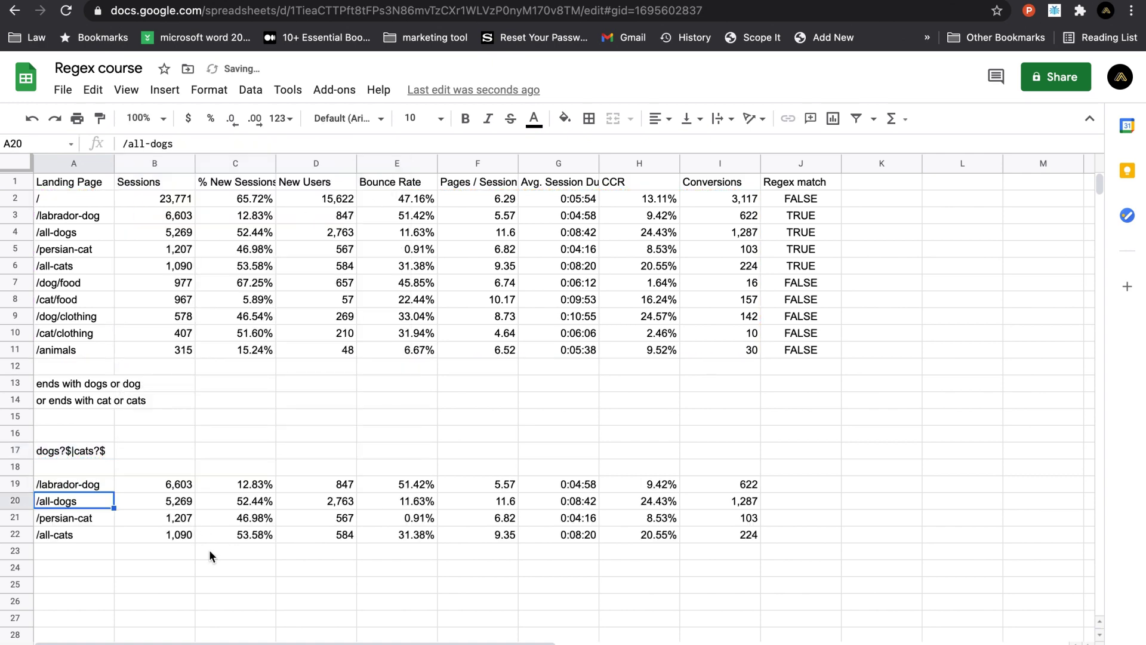
Step: Select the filtered results through the Conversions column, then deselect them
{"action": "left_click_drag", "start_coordinate": [63, 484], "coordinate": [668, 539]}
{"action": "key", "text": "shift+Right"}
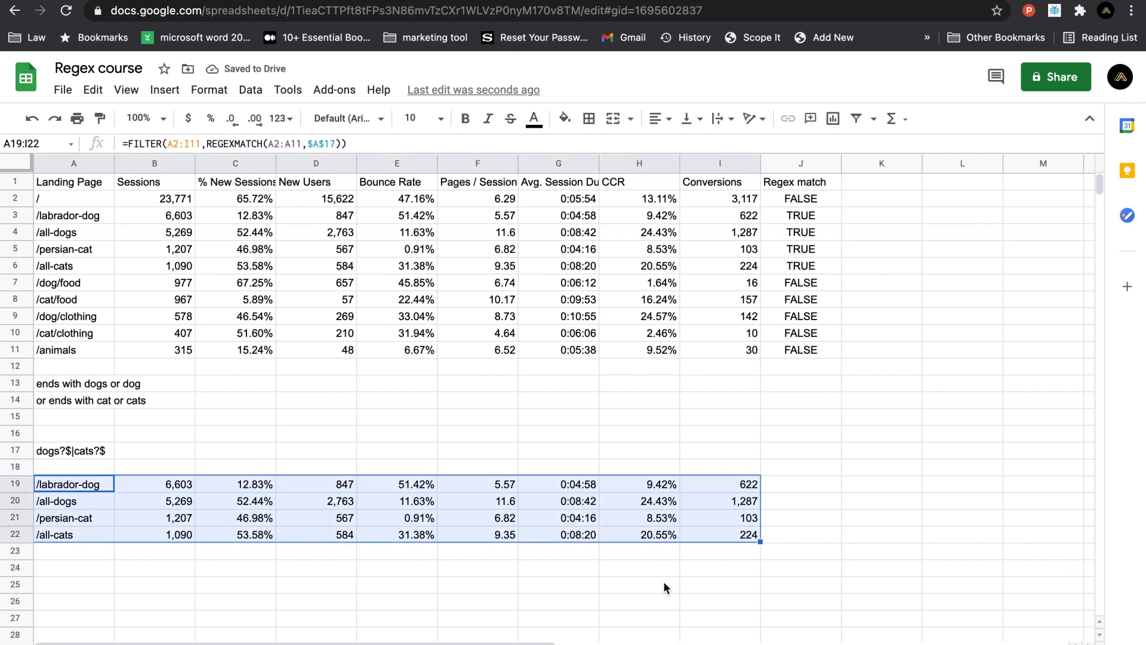
{"action": "left_click", "coordinate": [67, 466]}
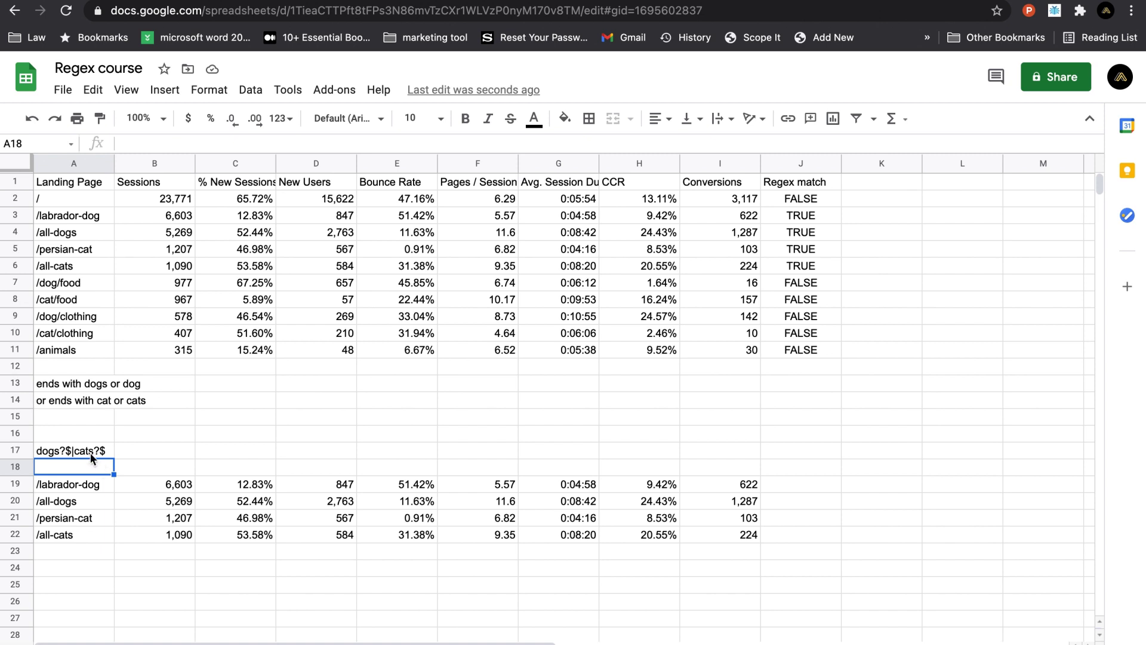